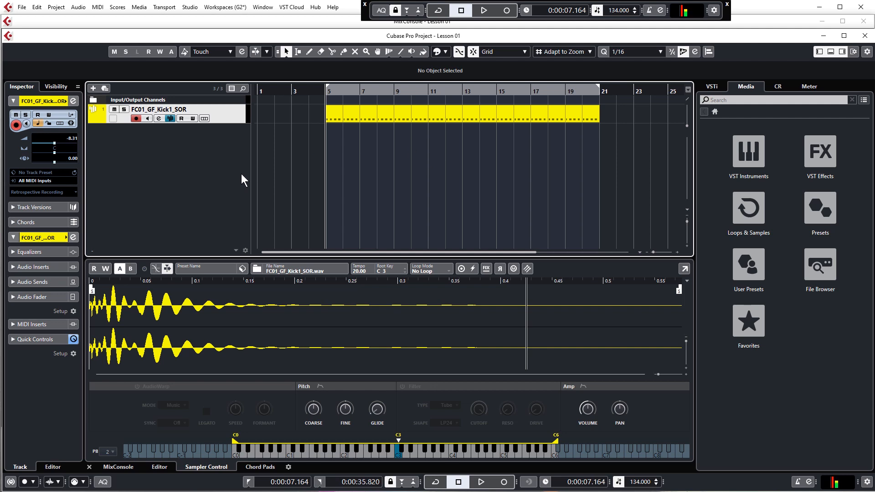
pyautogui.rightClick(195, 153)
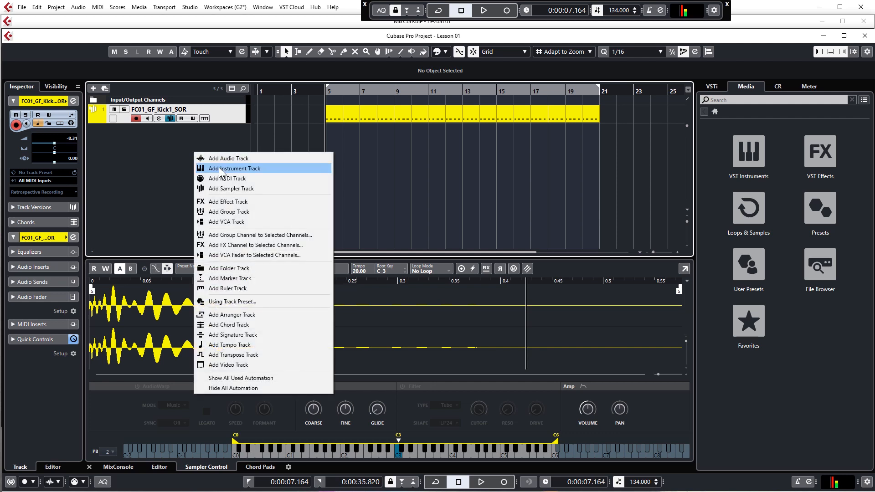
pyautogui.click(178, 167)
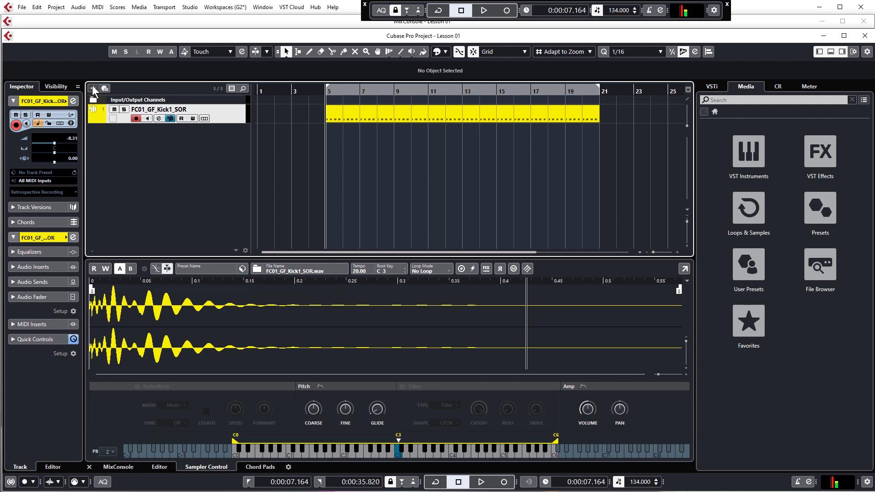
pyautogui.click(92, 88)
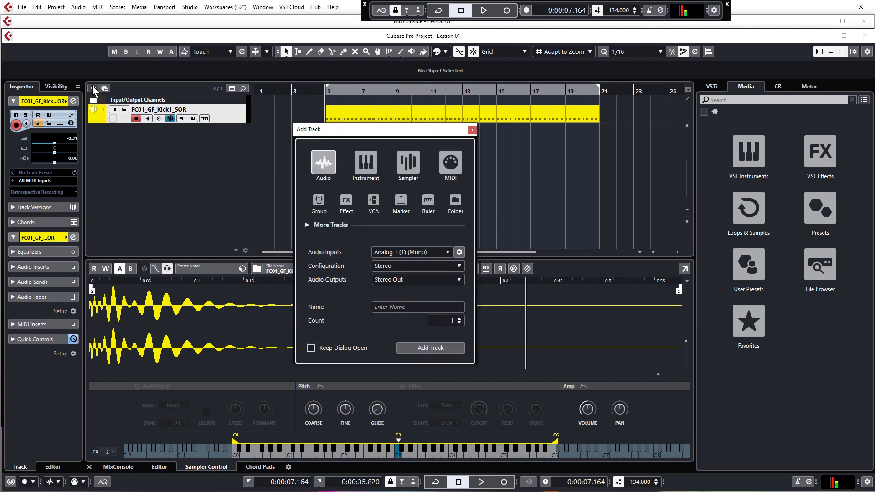
pyautogui.click(363, 163)
pyautogui.click(374, 252)
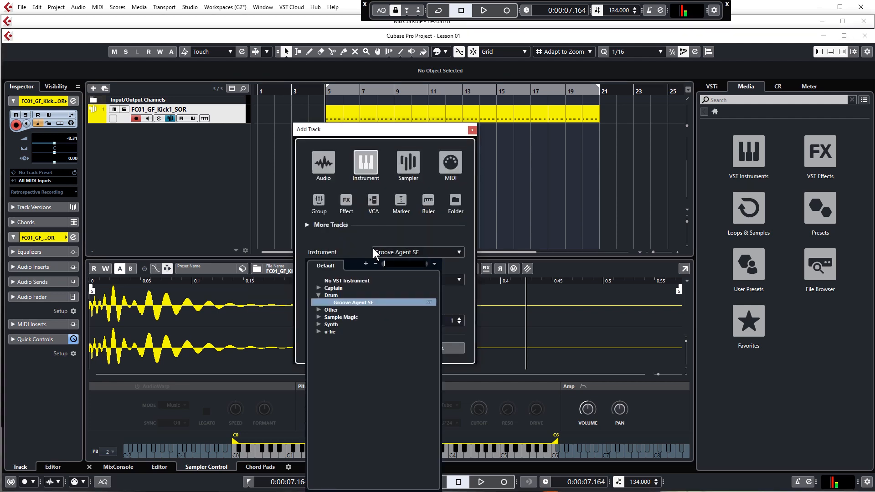
pyautogui.click(353, 302)
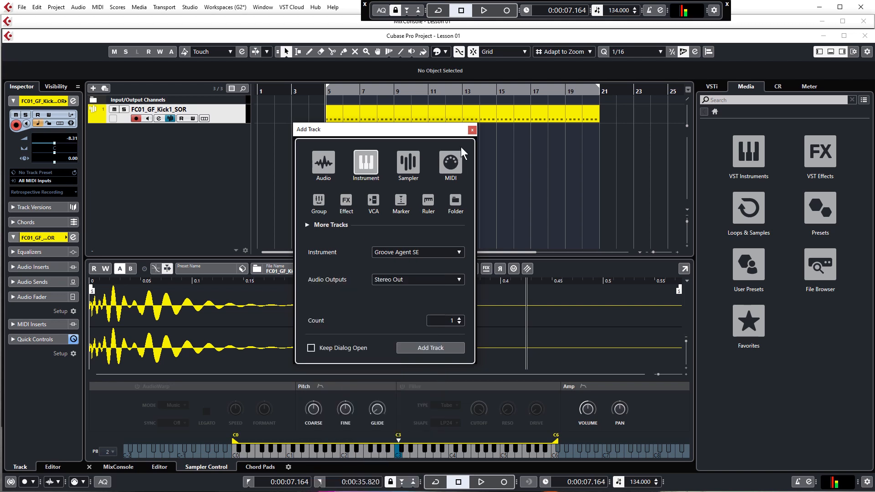
pyautogui.click(472, 130)
# - Add one HALion Sonic SE instrument track through the VST instrument rack
pyautogui.click(841, 53)
pyautogui.click(843, 52)
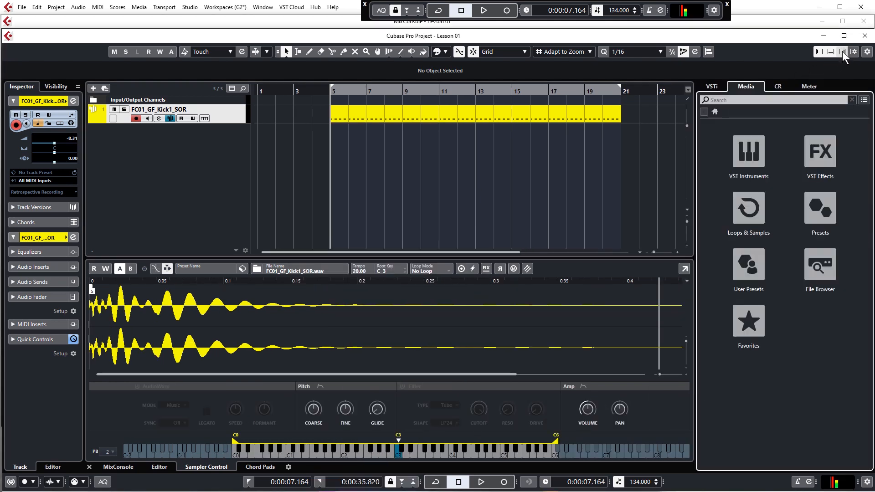
pyautogui.click(712, 87)
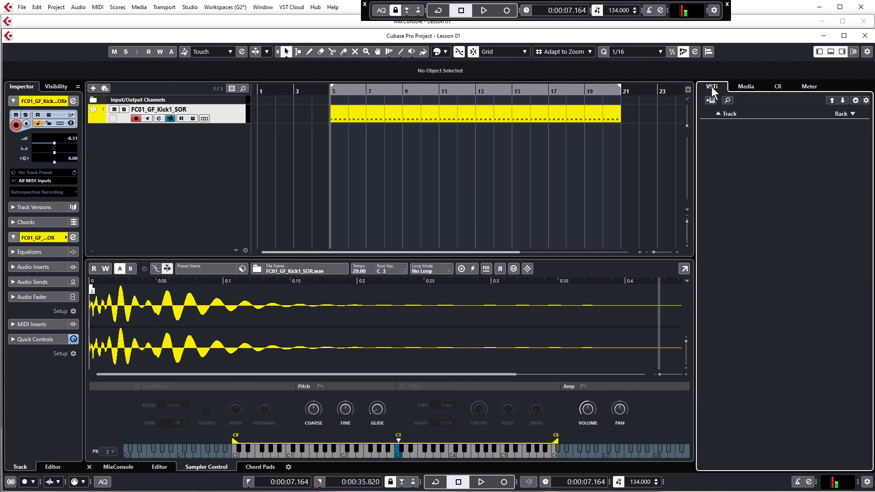
pyautogui.click(710, 100)
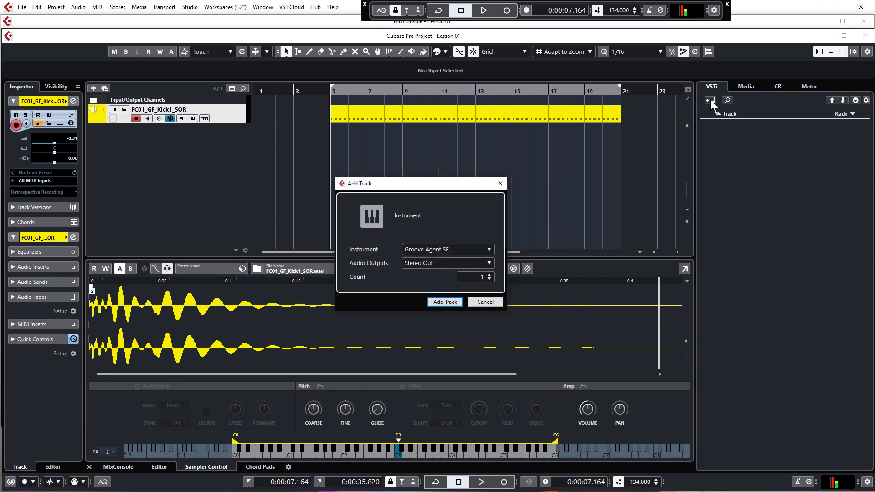
pyautogui.click(438, 250)
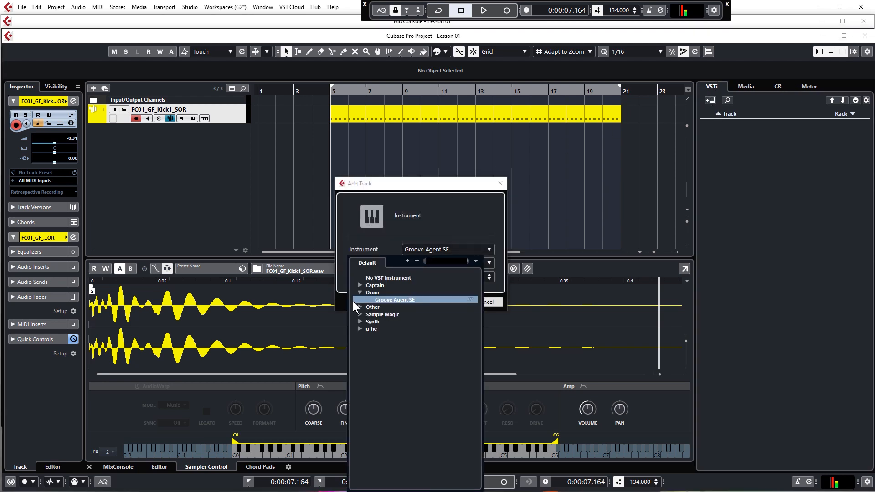
pyautogui.click(360, 321)
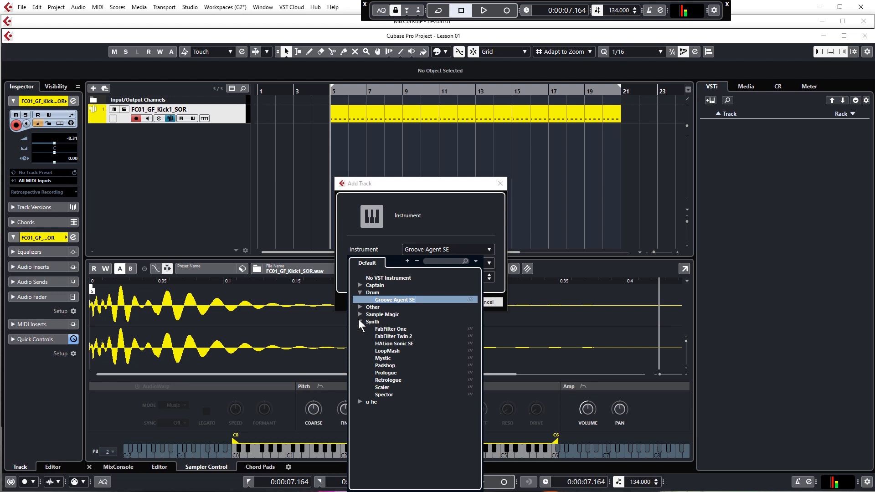
pyautogui.click(382, 345)
pyautogui.click(449, 300)
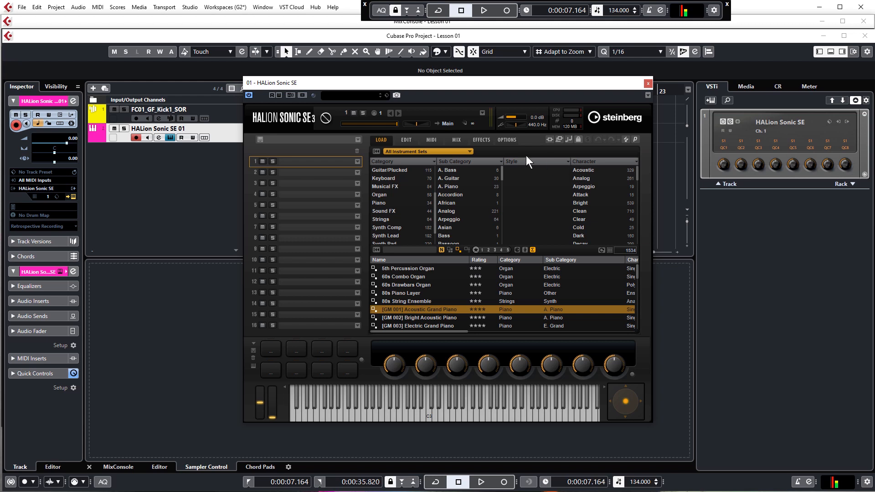
# - Search HALion Sonic SE's sounds for "piano" and load [GM 001] Acoustic Grand Piano into the first slot
pyautogui.click(423, 151)
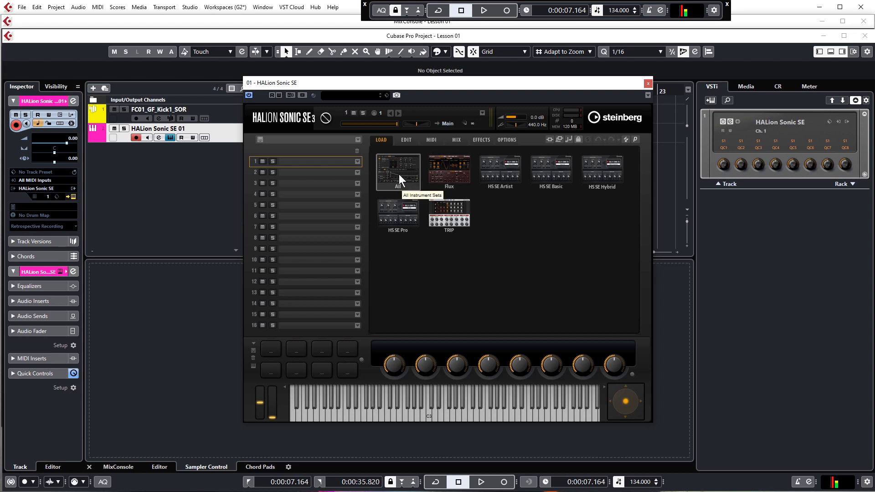
pyautogui.click(382, 140)
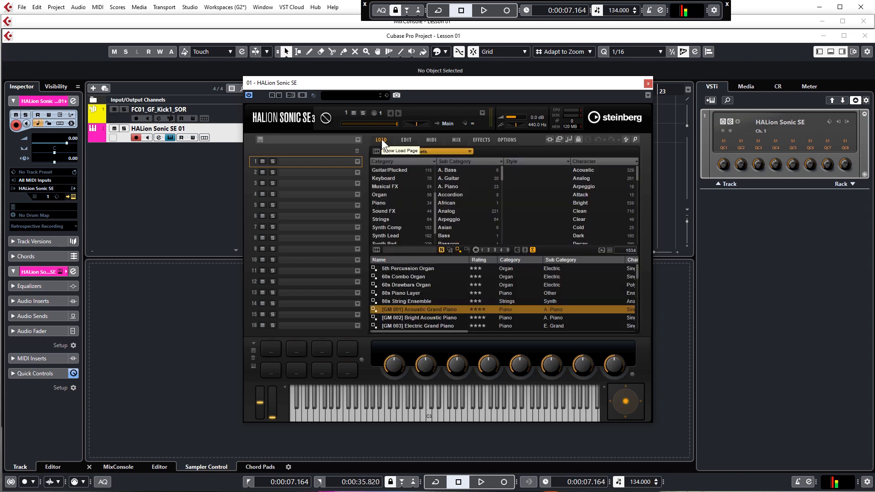
pyautogui.click(403, 250)
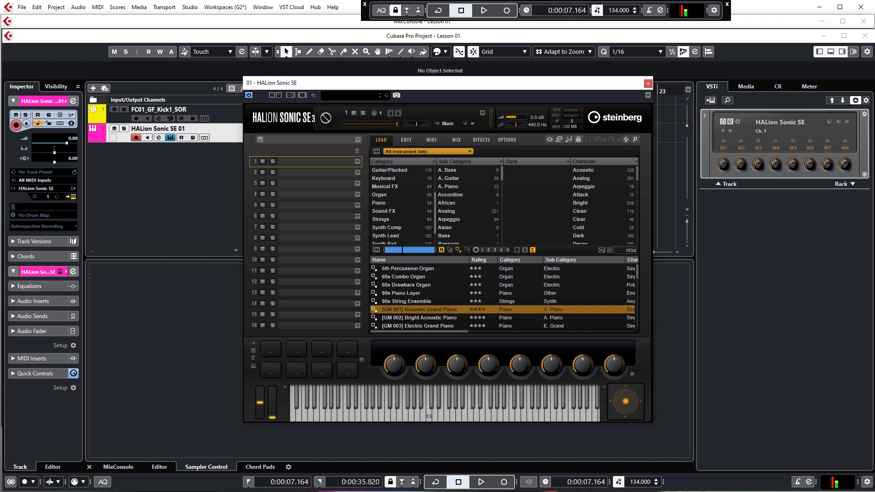
pyautogui.write('piano')
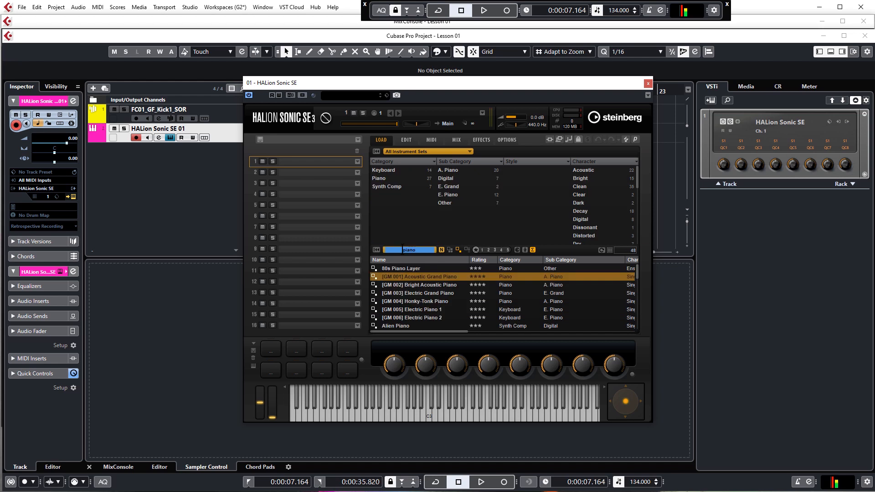
pyautogui.press('Return')
pyautogui.moveTo(635, 273)
pyautogui.mouseDown()
pyautogui.moveTo(639, 319)
pyautogui.moveTo(638, 269)
pyautogui.mouseUp()
pyautogui.doubleClick(406, 276)
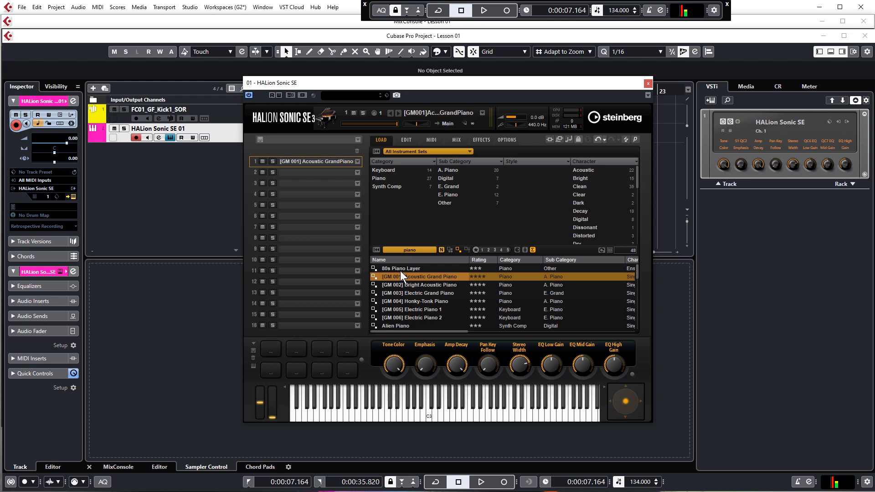
# - Audition the loaded piano with a few notes on the instrument's virtual keyboard and close the instrument window
pyautogui.click(450, 411)
pyautogui.click(421, 410)
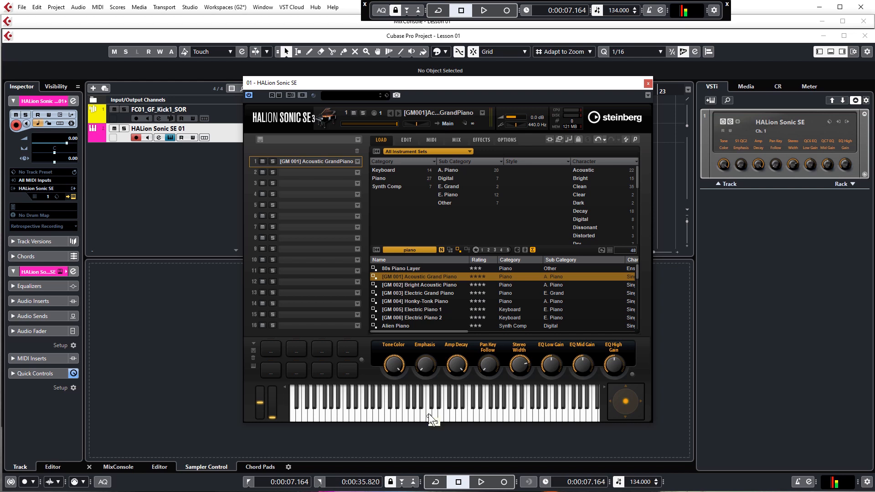
pyautogui.click(431, 395)
pyautogui.click(648, 84)
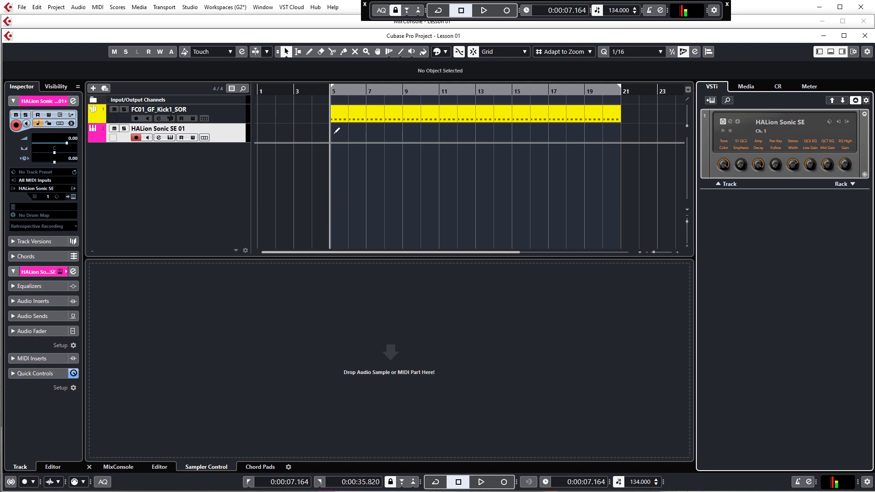
# - Draw an eight-bar MIDI part from bar 5 to bar 13 on the HALion Sonic SE 01 track and loop playback over it
pyautogui.moveTo(335, 133); pyautogui.dragTo(474, 131)
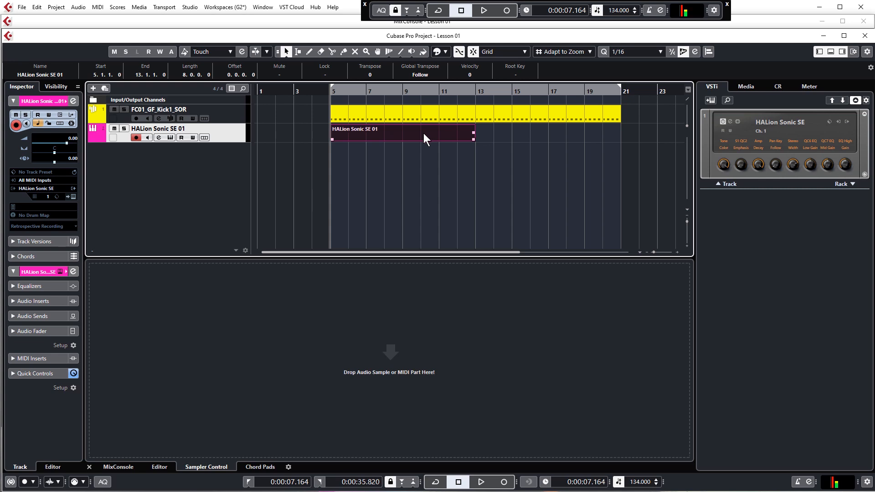
pyautogui.press('p')
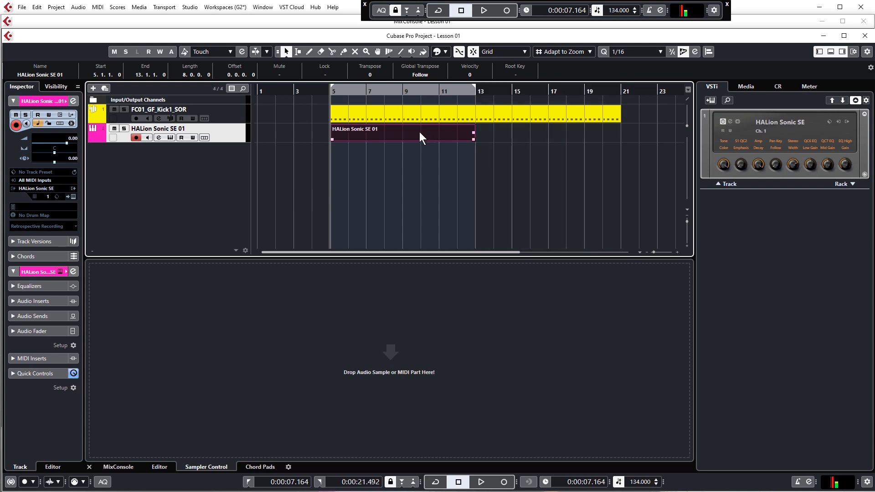
pyautogui.click(439, 11)
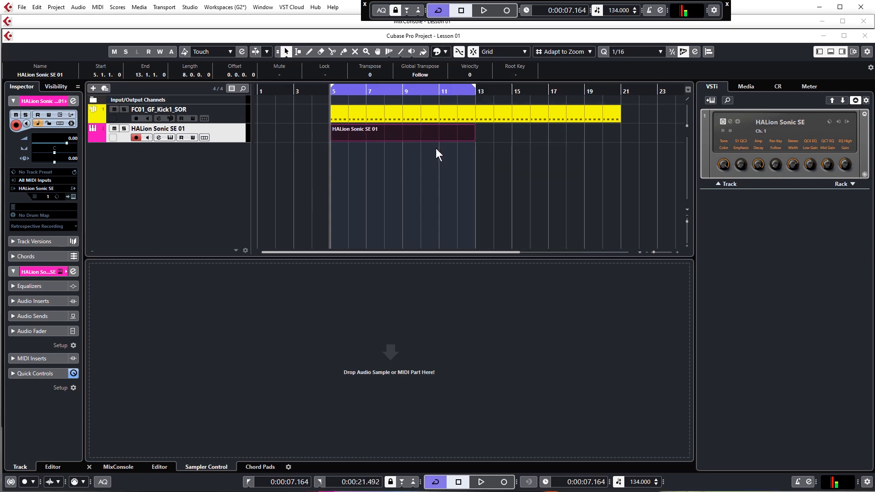
# - Open the HALion Sonic SE 01 part in the lower zone's Key Editor and try a taller editor area
pyautogui.doubleClick(359, 132)
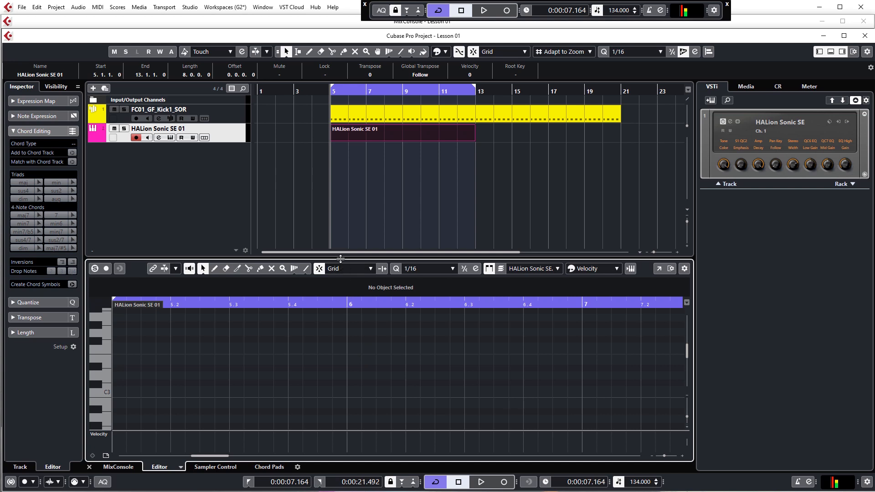
pyautogui.moveTo(341, 257); pyautogui.dragTo(331, 150)
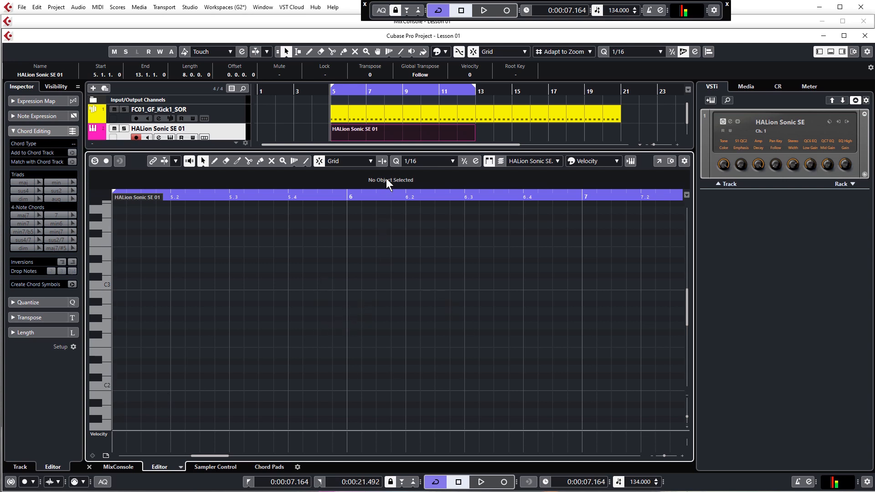
pyautogui.moveTo(387, 151); pyautogui.dragTo(594, 250)
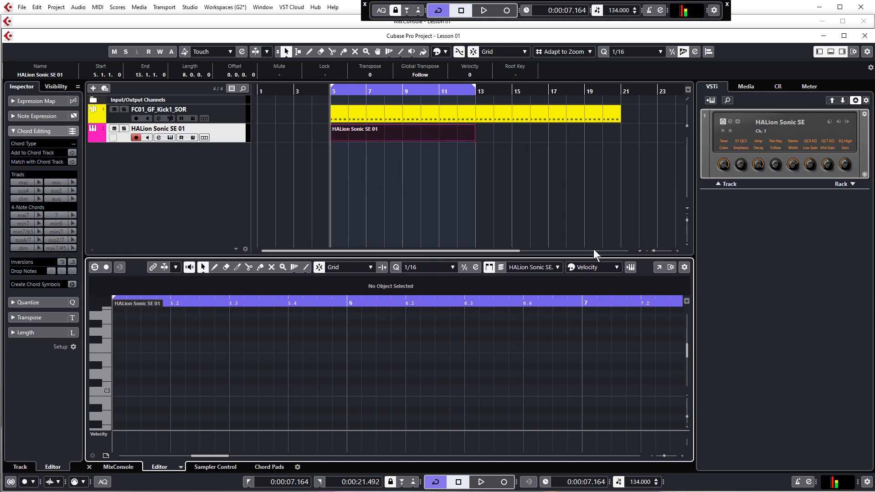
# - Detach the Key Editor into its own window and extend that window up to the menu bar before closing it
pyautogui.click(659, 267)
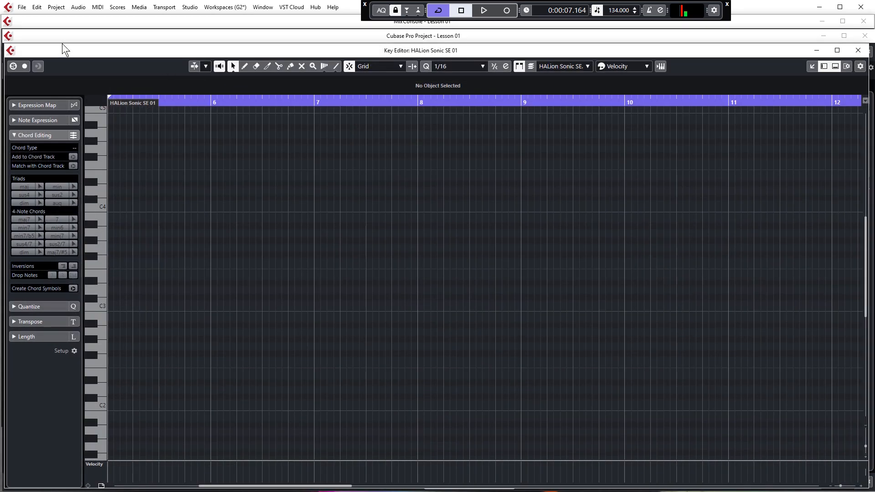
pyautogui.moveTo(61, 46); pyautogui.dragTo(61, 19)
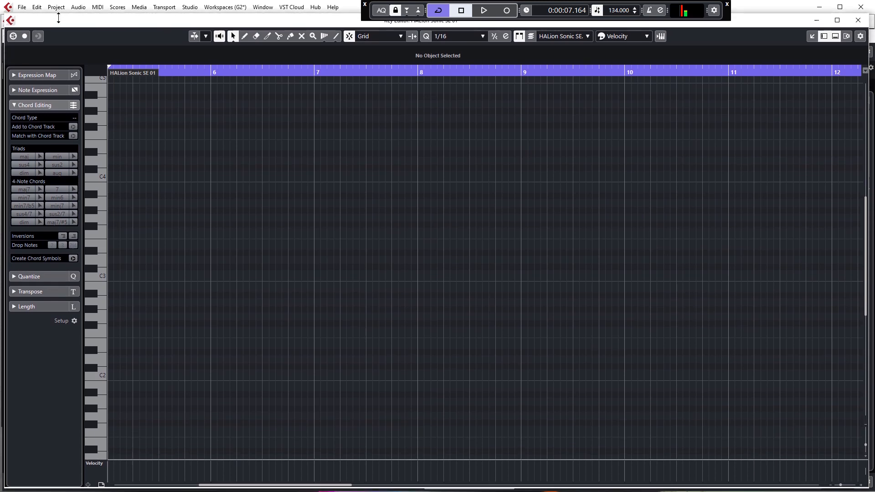
pyautogui.click(859, 23)
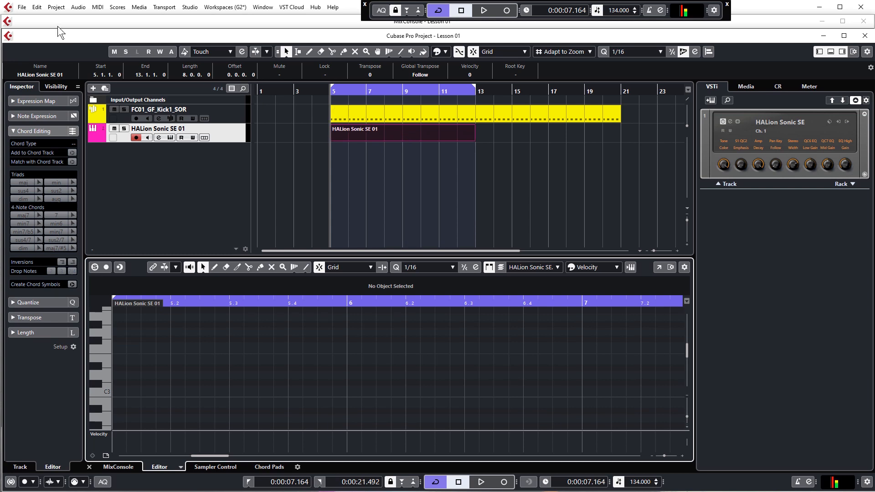
# - Set the Editors preference to "Double-click opens Editor in a Window" and open the HALion Sonic SE 01 part in the Key Editor window
pyautogui.click(38, 8)
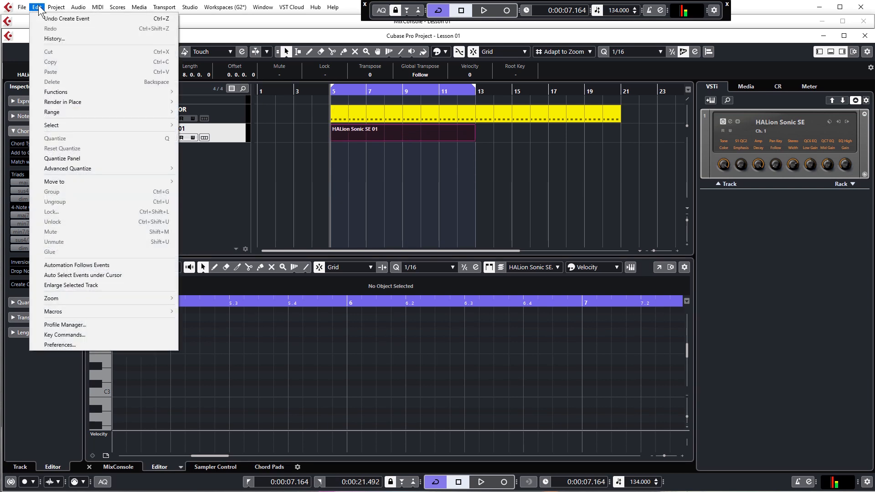
pyautogui.click(80, 345)
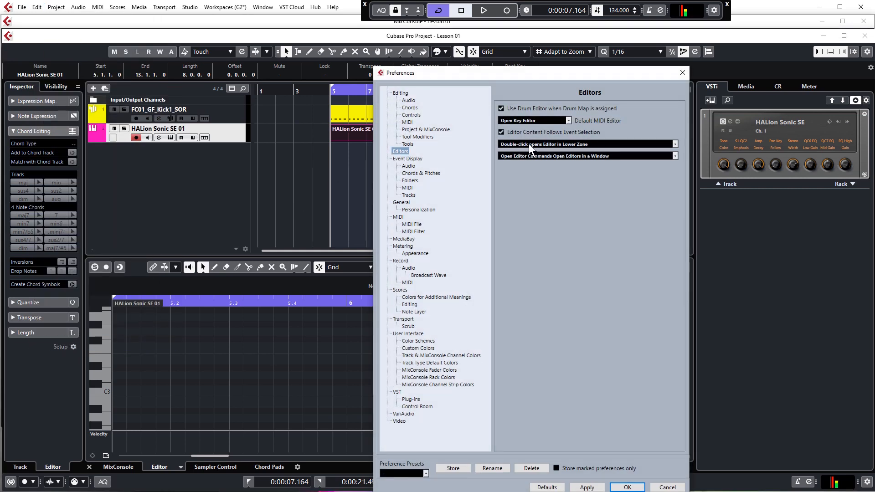
pyautogui.click(591, 144)
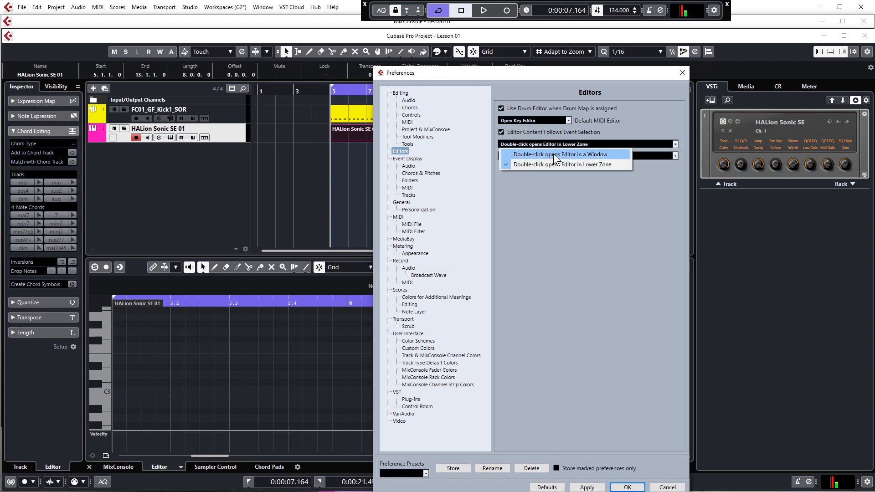
pyautogui.click(565, 154)
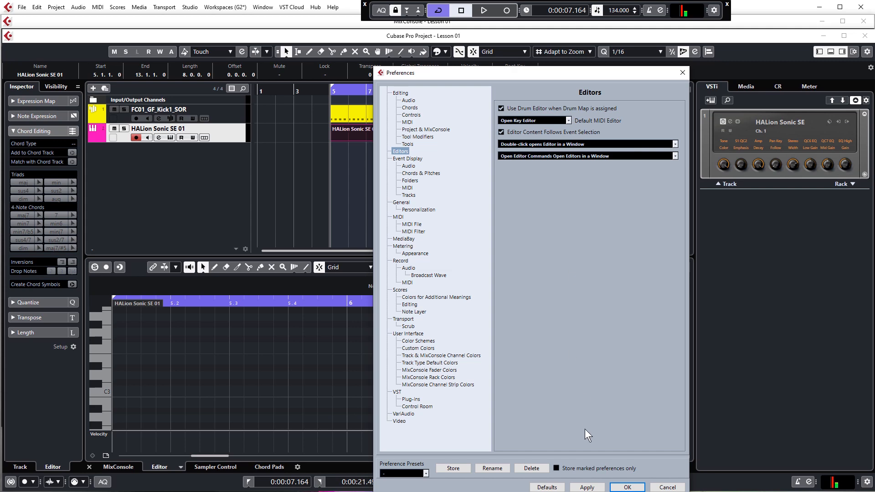
pyautogui.click(627, 487)
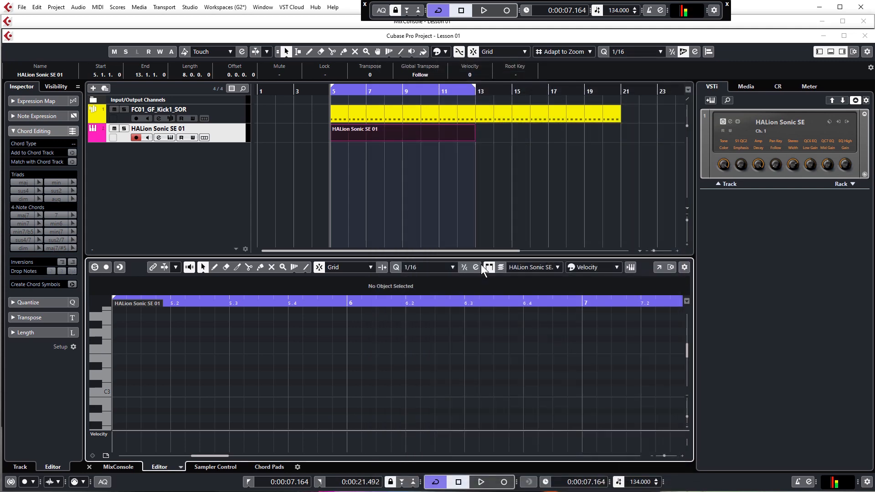
pyautogui.doubleClick(403, 135)
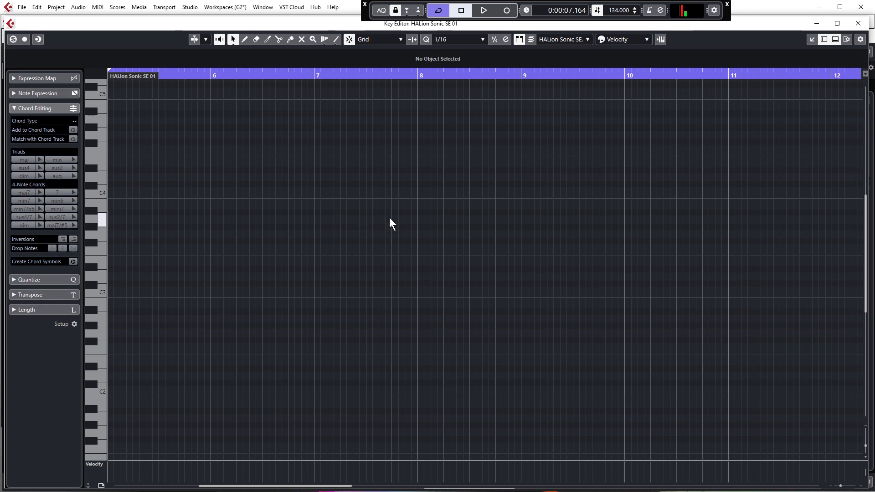
pyautogui.press('g')
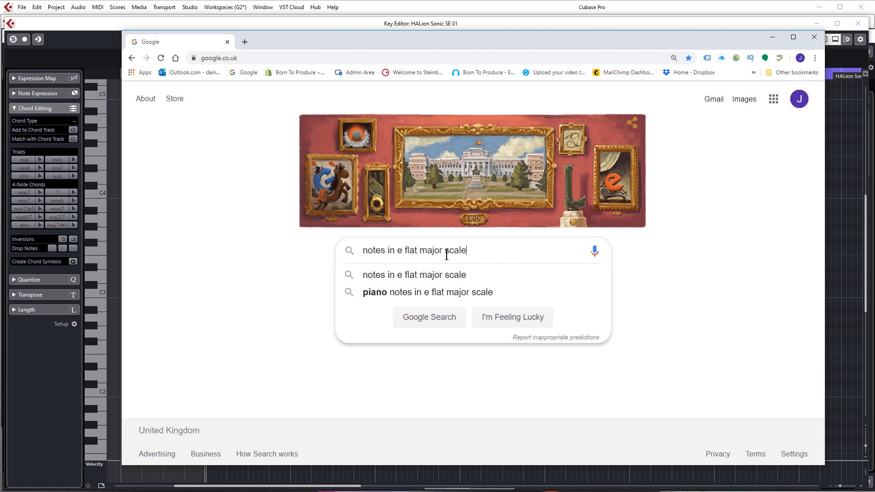
# - Search Google in the browser for "notes in e flat major scale"
pyautogui.press('Return')
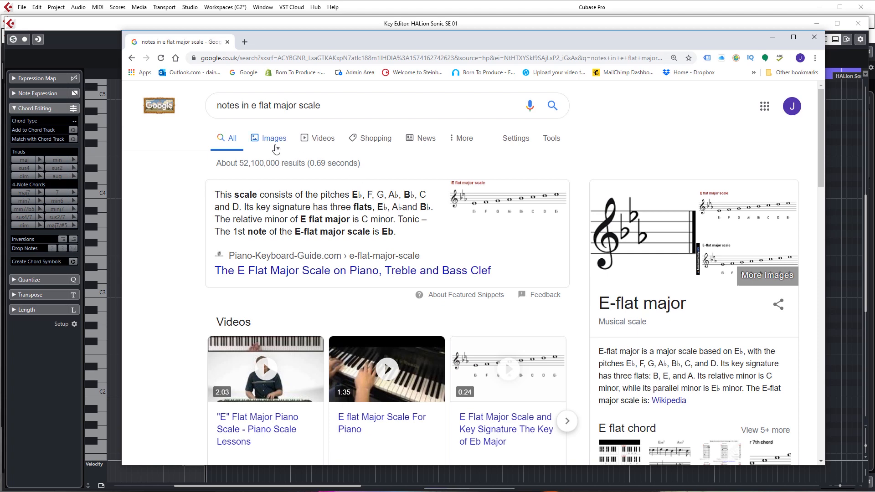
# - Open the basicmusictheory.com keyboard diagram of the E-flat major scale from the image results and return to the Key Editor
pyautogui.click(275, 149)
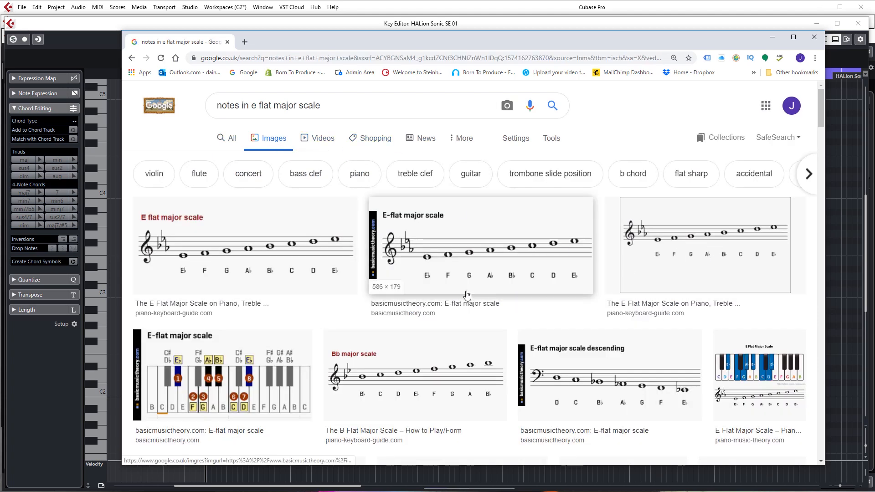
pyautogui.scroll(-1, 466, 297)
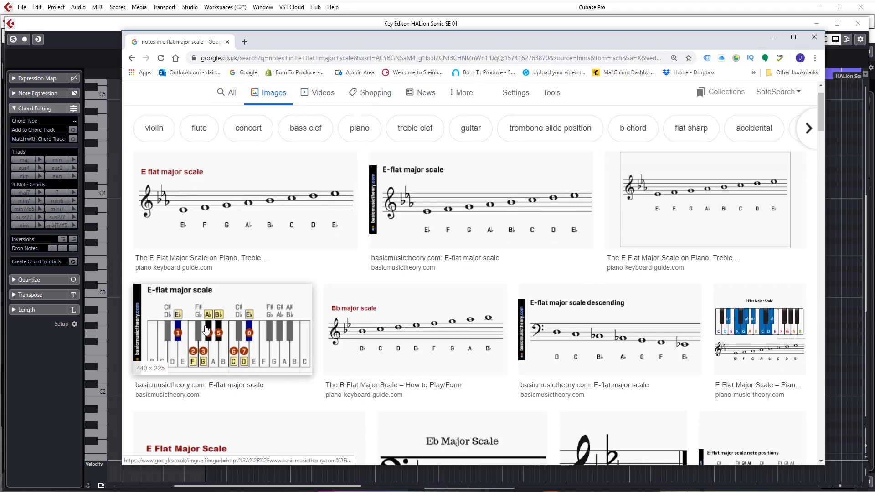
pyautogui.click(243, 344)
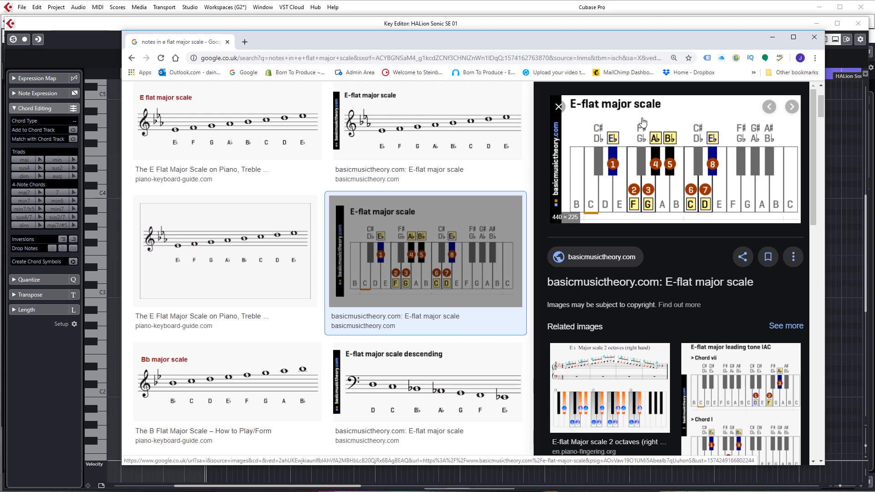
pyautogui.moveTo(492, 36); pyautogui.dragTo(792, 456)
pyautogui.click(730, 403)
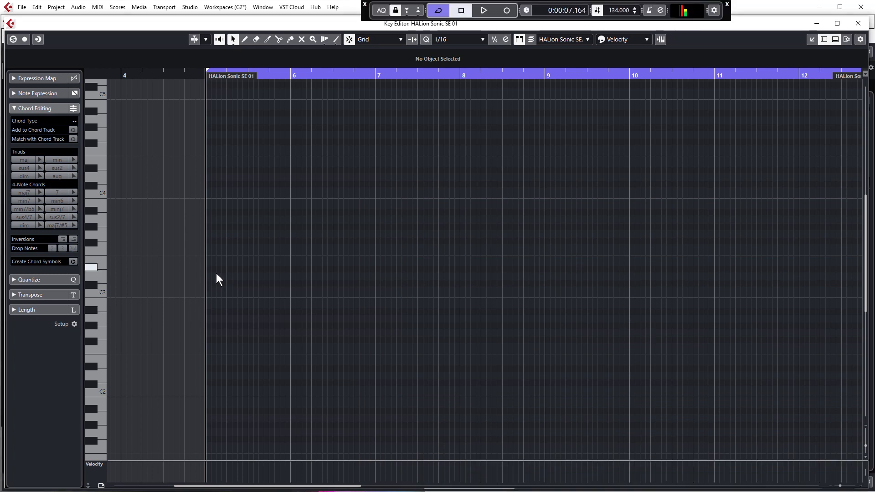
# - Place 1/16 guide notes on D#3, F3, G3, G#3, A#3, C4 and D4 at 4.4.4, just before the part starts
pyautogui.scroll(2, 212, 269)
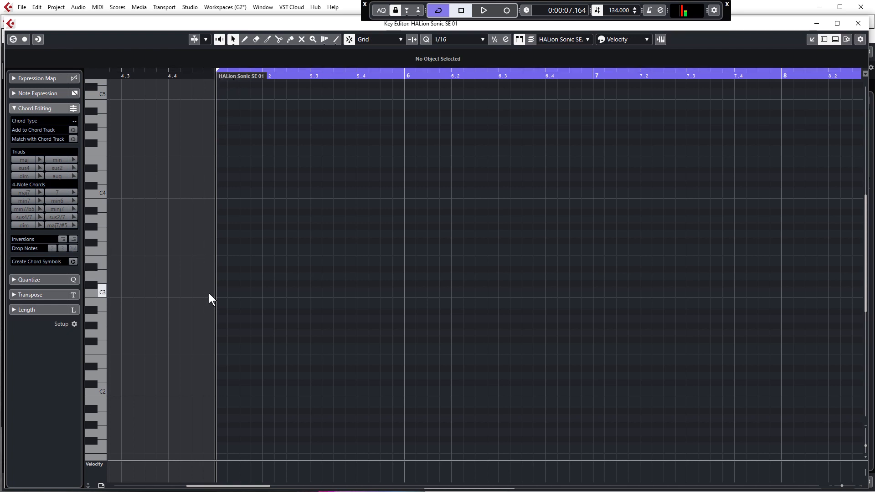
pyautogui.keyDown('alt'); pyautogui.click(207, 269); pyautogui.keyUp('alt')
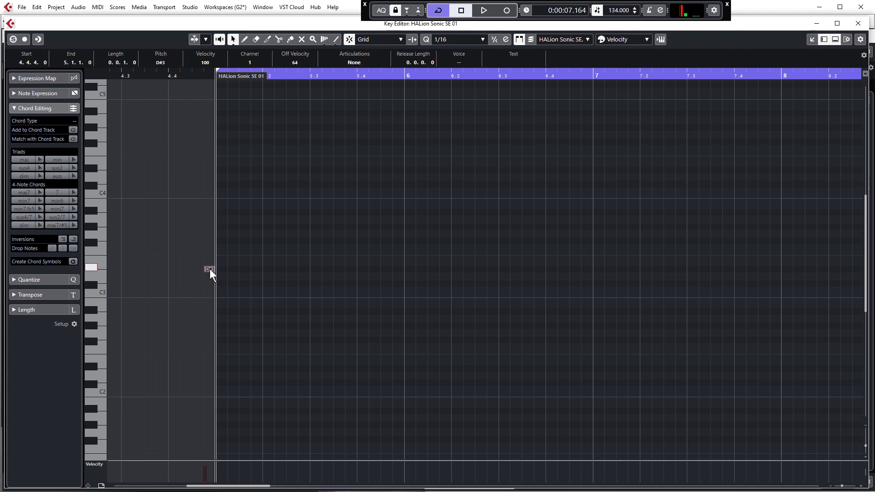
pyautogui.click(104, 259)
pyautogui.click(210, 248)
pyautogui.click(209, 235)
pyautogui.click(209, 227)
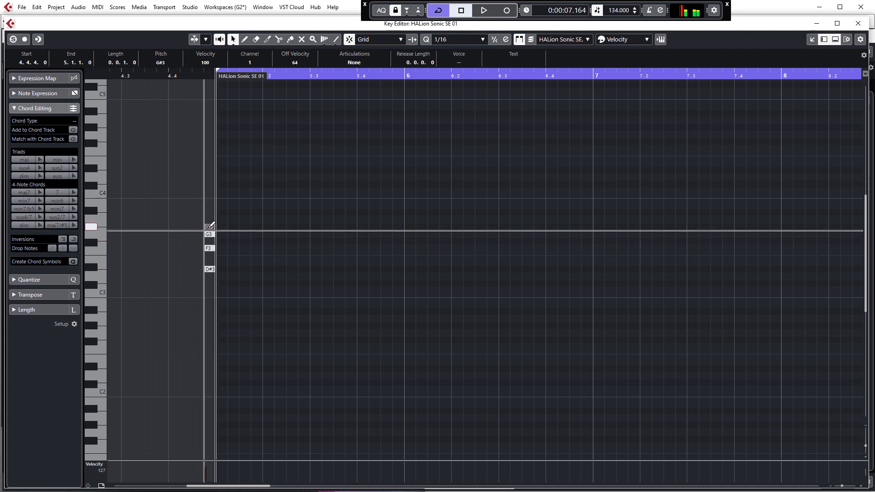
pyautogui.click(210, 213)
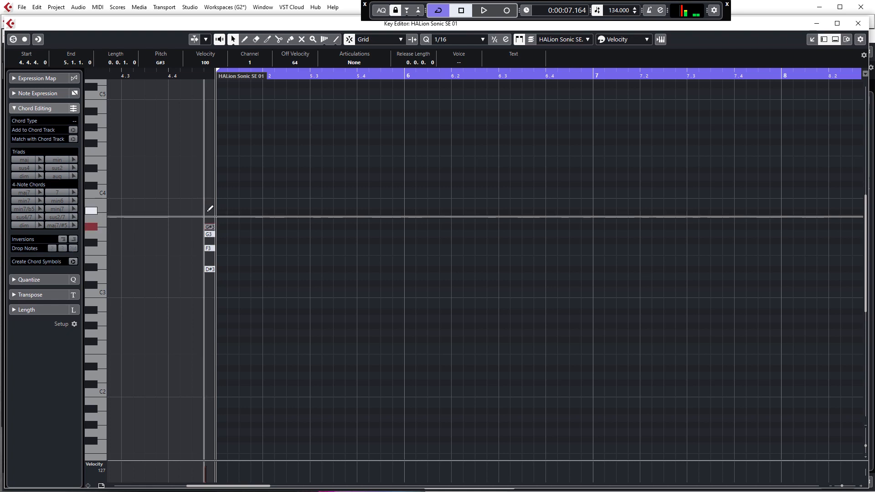
pyautogui.click(209, 192)
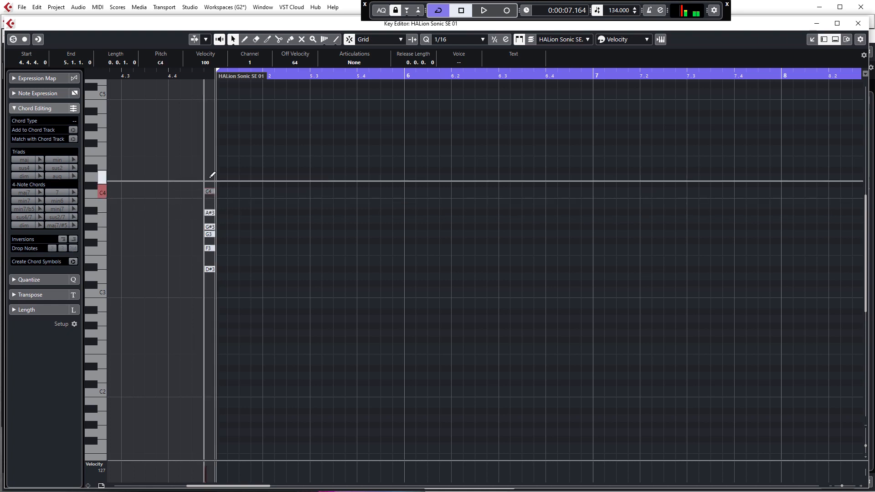
pyautogui.click(209, 177)
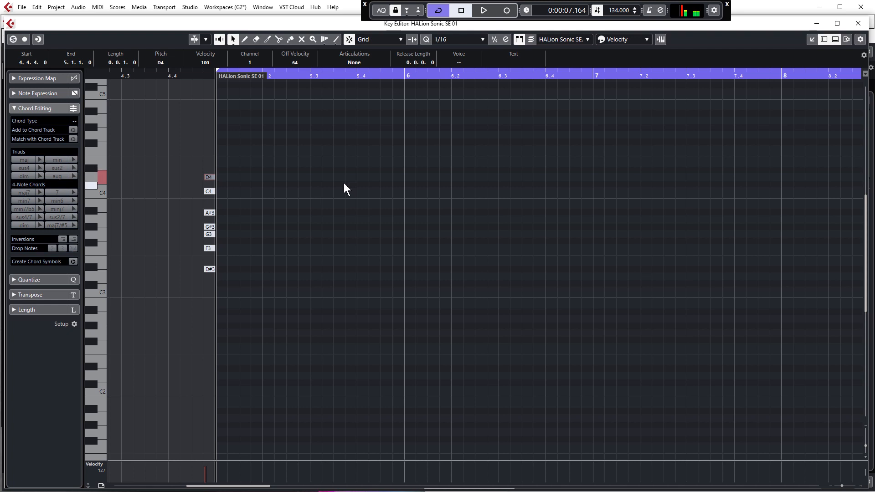
pyautogui.click(242, 181)
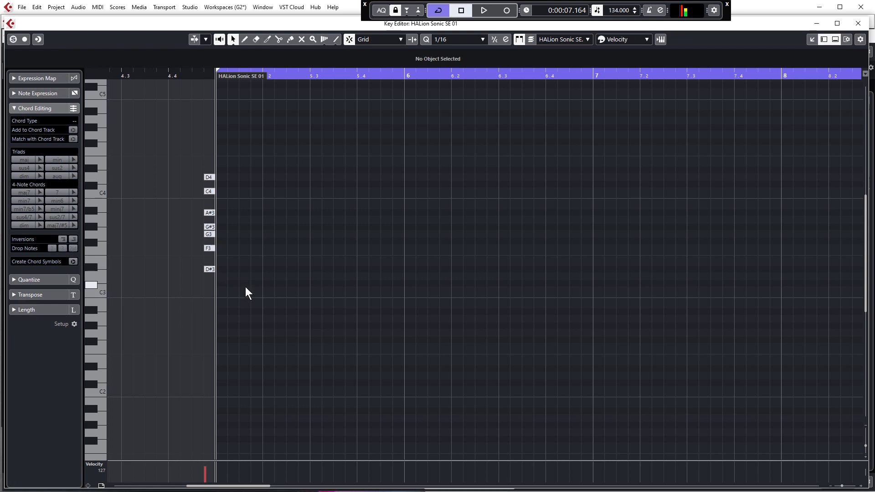
# - Draw a one-bar chord of D#3, G3 and A#3 across bar 5 and play it back
pyautogui.click(211, 269)
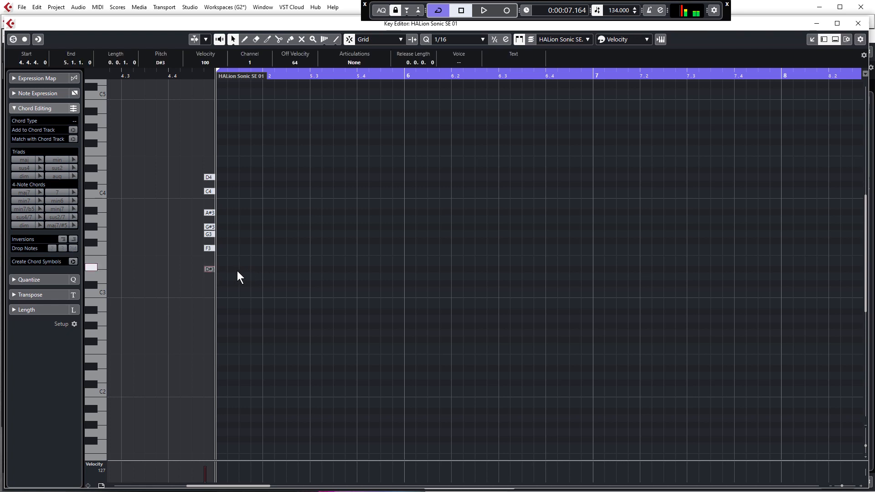
pyautogui.moveTo(221, 269); pyautogui.dragTo(406, 269)
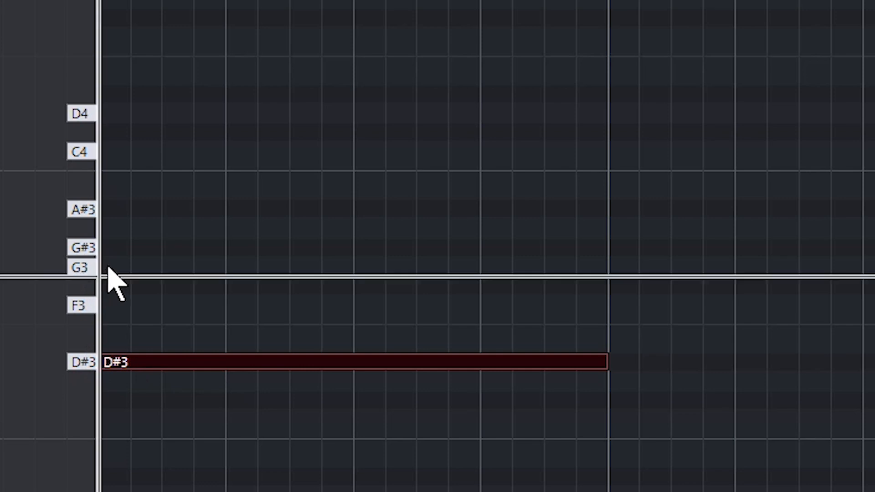
pyautogui.moveTo(108, 274); pyautogui.dragTo(601, 273)
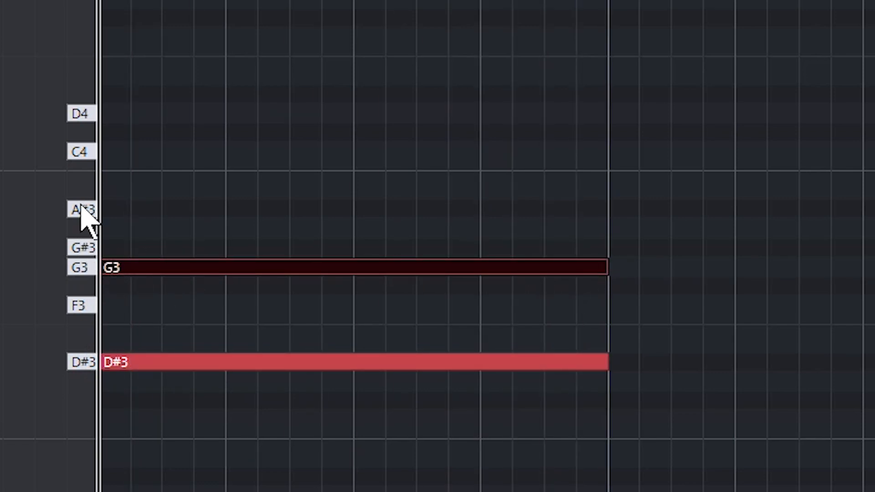
pyautogui.moveTo(110, 209); pyautogui.dragTo(598, 212)
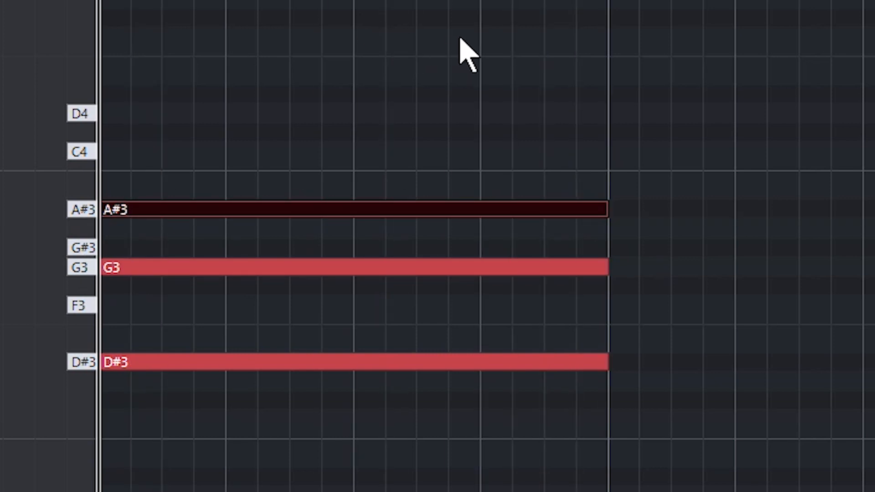
pyautogui.press('space')
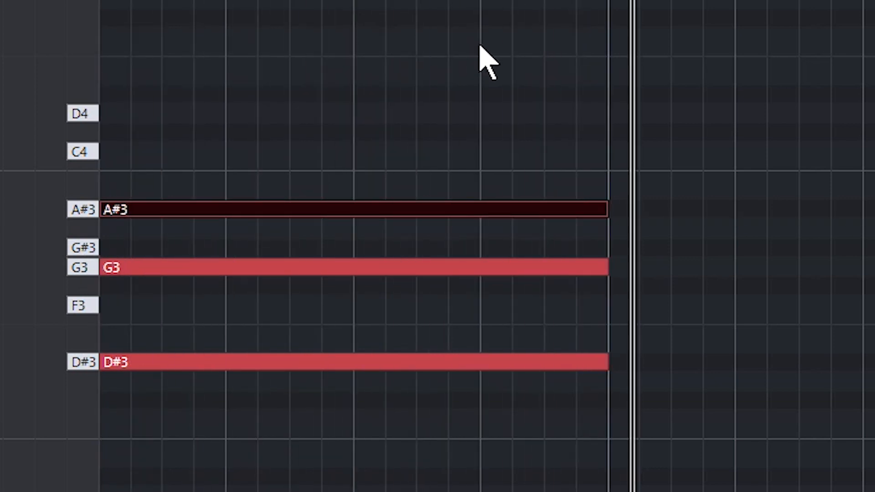
pyautogui.press('space')
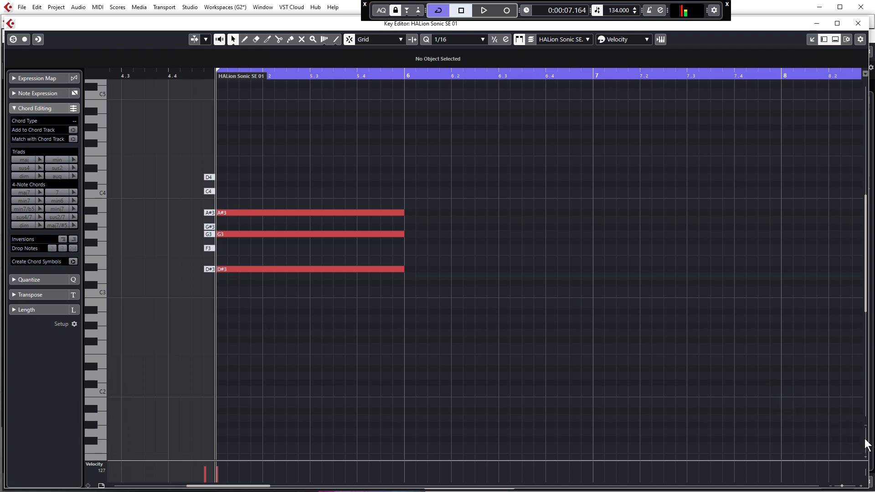
# - Draw a one-bar chord of G#3, C4 and D#4 across bar 6 and play back both chords
pyautogui.moveTo(866, 451)
pyautogui.mouseDown()
pyautogui.moveTo(868, 458)
pyautogui.moveTo(868, 450)
pyautogui.mouseUp()
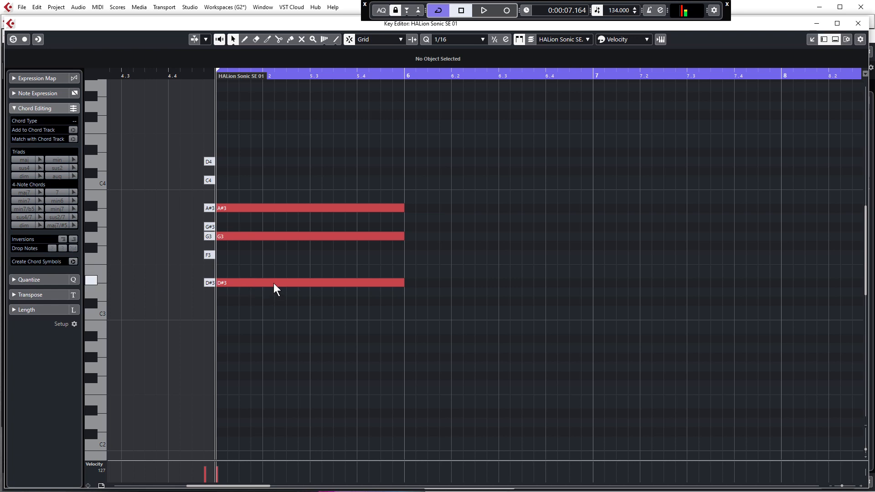
pyautogui.click(212, 283)
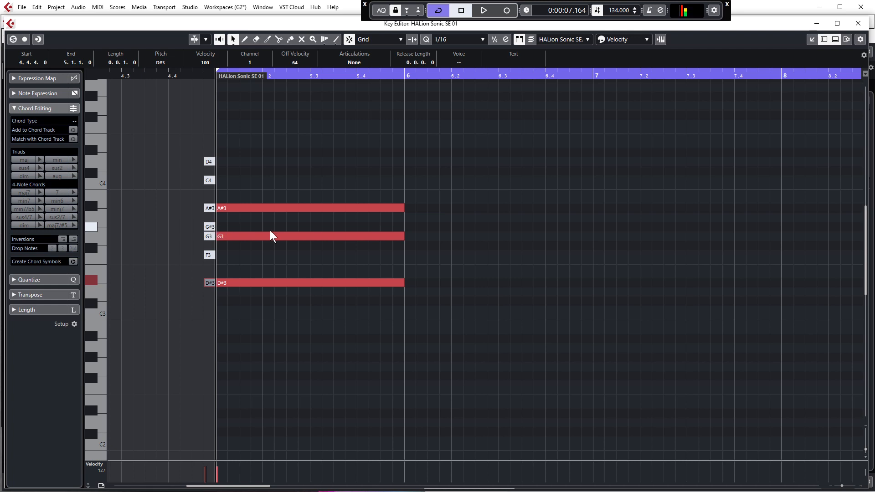
pyautogui.moveTo(407, 227); pyautogui.dragTo(591, 227)
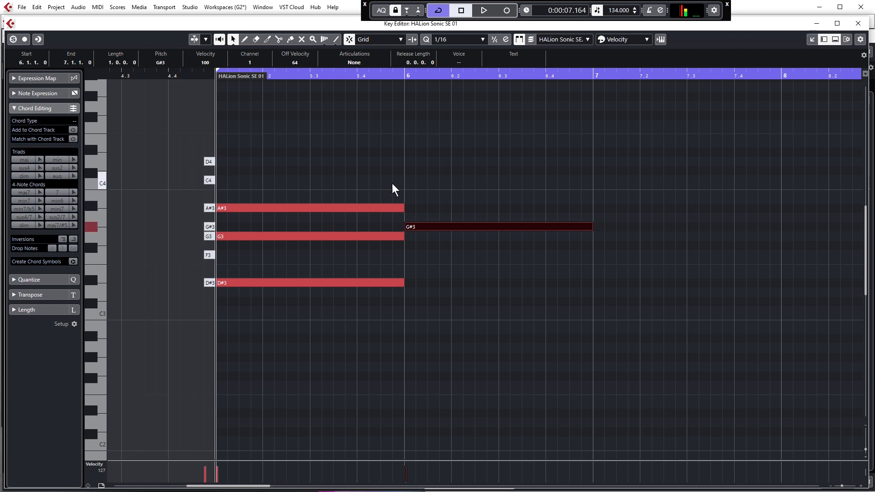
pyautogui.moveTo(407, 180); pyautogui.dragTo(594, 176)
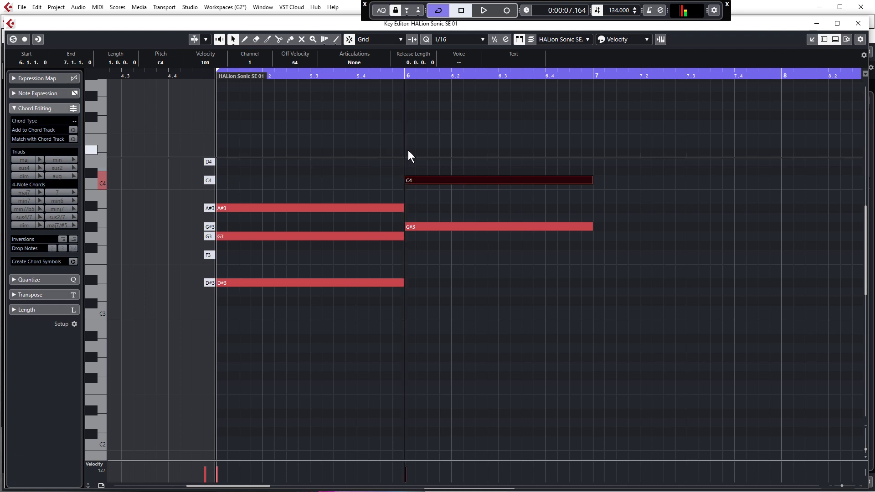
pyautogui.moveTo(406, 153); pyautogui.dragTo(593, 151)
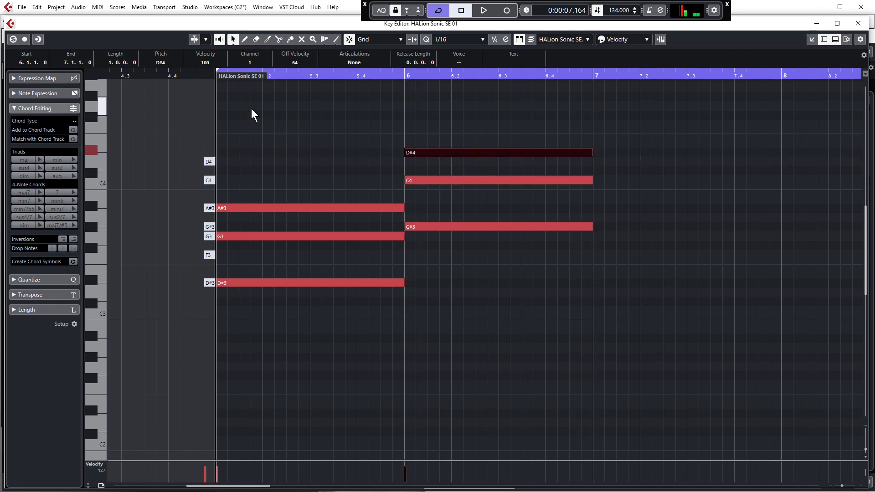
pyautogui.press('space')
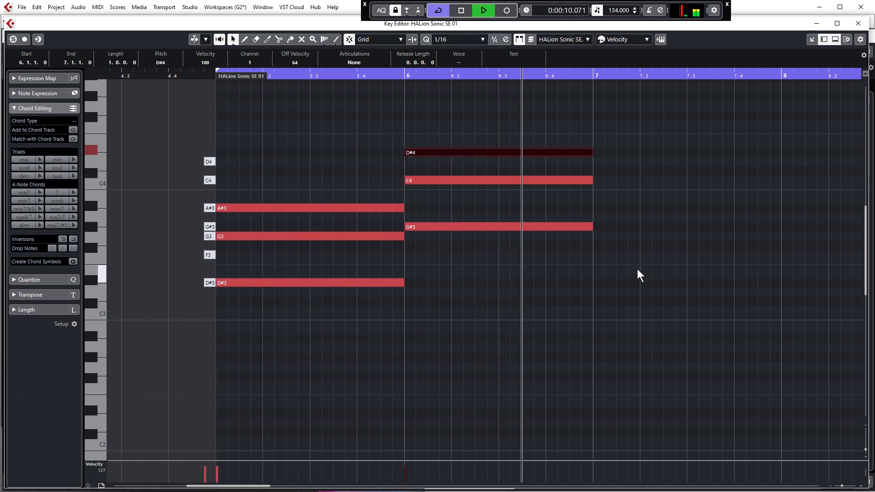
pyautogui.press('space')
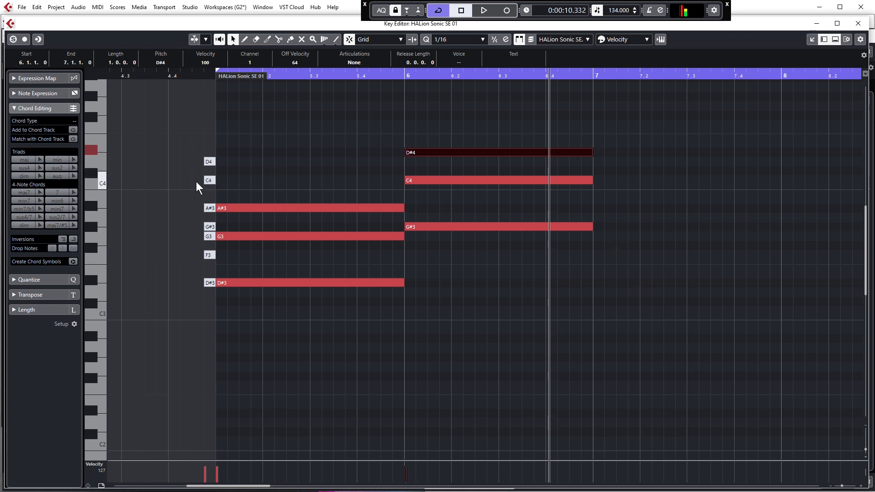
# - Set the cycle range to run from bar 5 to bar 9
pyautogui.keyDown('ctrl'); pyautogui.scroll(-2, 194, 179); pyautogui.keyUp('ctrl')
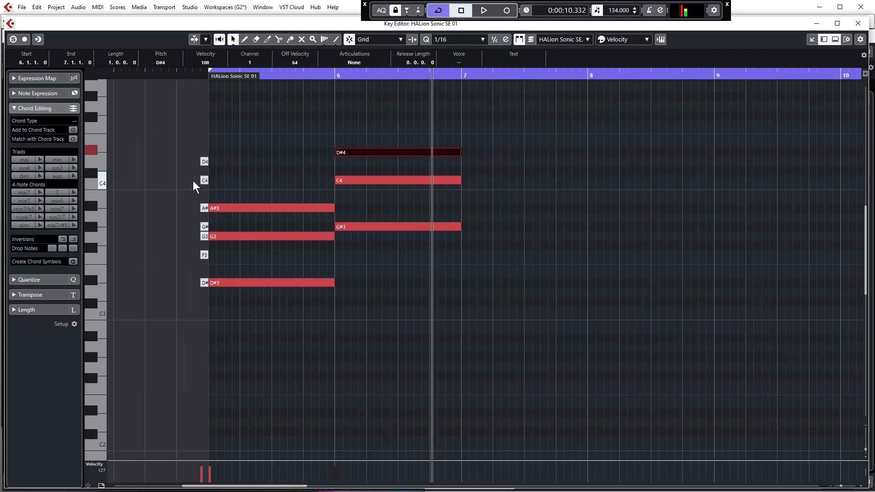
pyautogui.keyDown('ctrl'); pyautogui.scroll(-1, 193, 181); pyautogui.keyUp('ctrl')
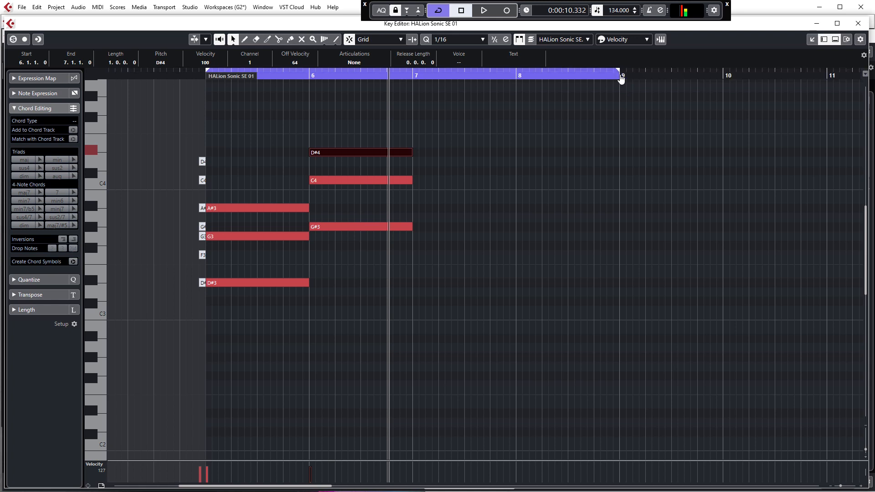
pyautogui.keyDown('ctrl'); pyautogui.click(181, 77); pyautogui.keyUp('ctrl')
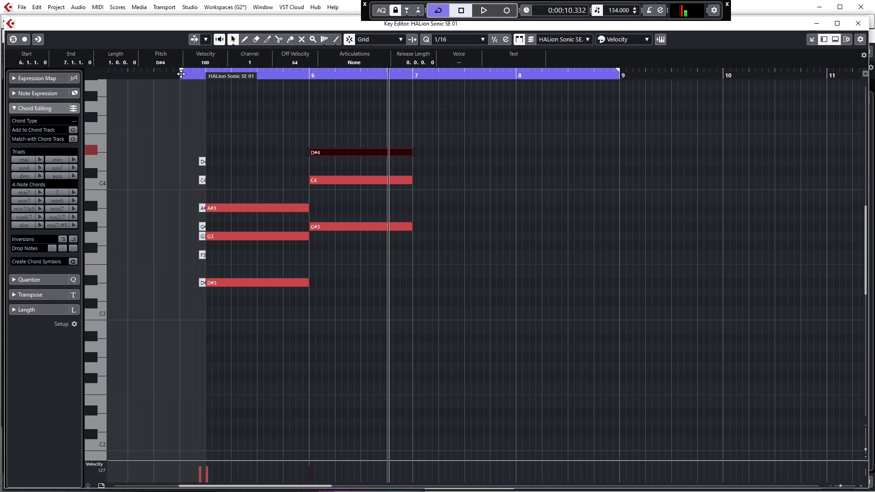
pyautogui.moveTo(181, 73); pyautogui.dragTo(207, 72)
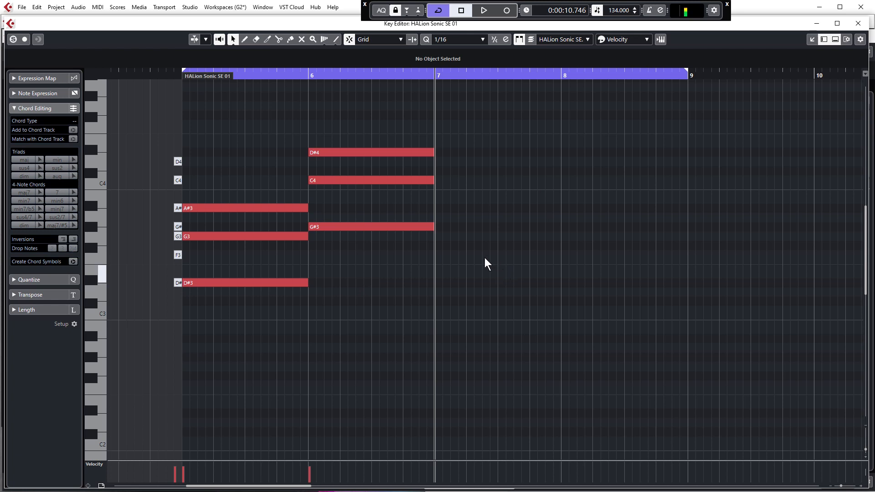
# - Move the G#3, C4 and D#4 chord from bar 6 to bar 8 and deselect it
pyautogui.moveTo(502, 271); pyautogui.dragTo(639, 233)
pyautogui.moveTo(333, 122); pyautogui.dragTo(388, 277)
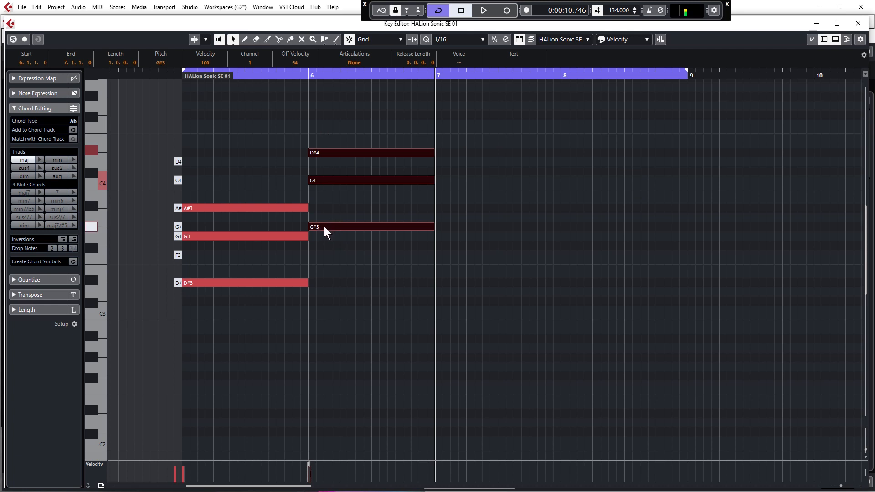
pyautogui.moveTo(326, 227); pyautogui.dragTo(577, 228)
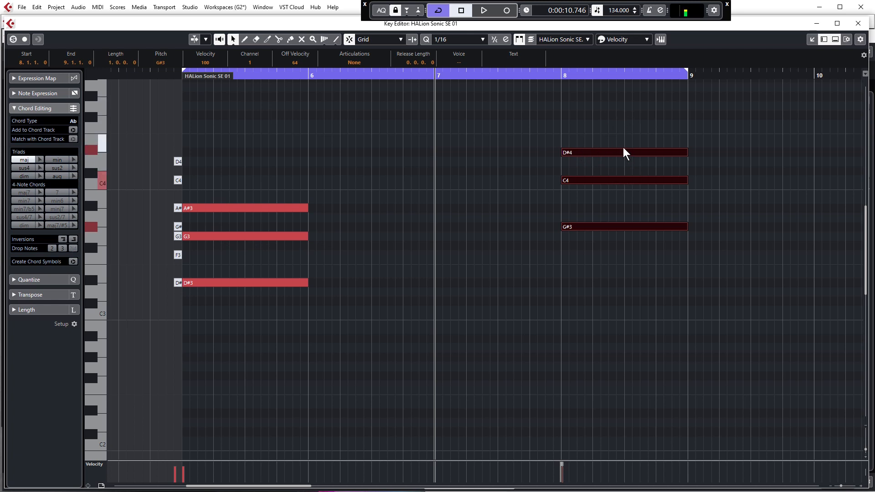
pyautogui.click(556, 227)
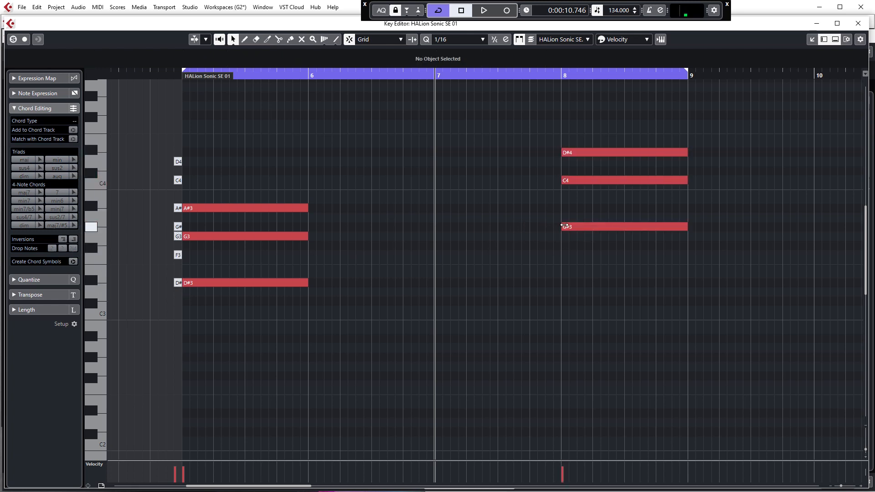
# - Put the project cursor at bar 8 and play the cycle range to hear both chords
pyautogui.click(177, 208)
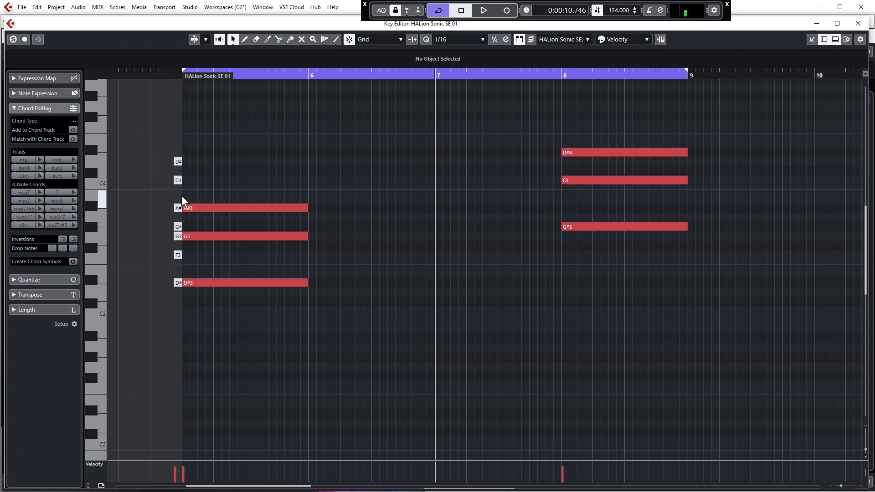
pyautogui.click(248, 224)
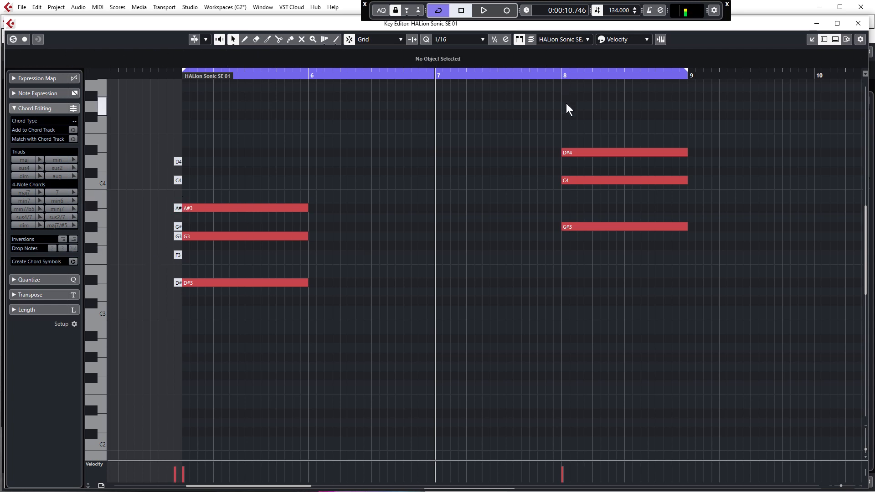
pyautogui.click(561, 77)
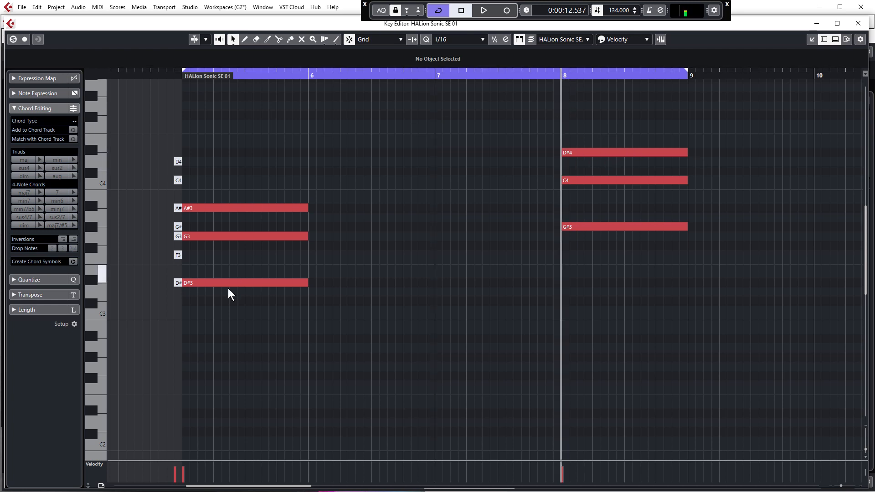
pyautogui.press('space')
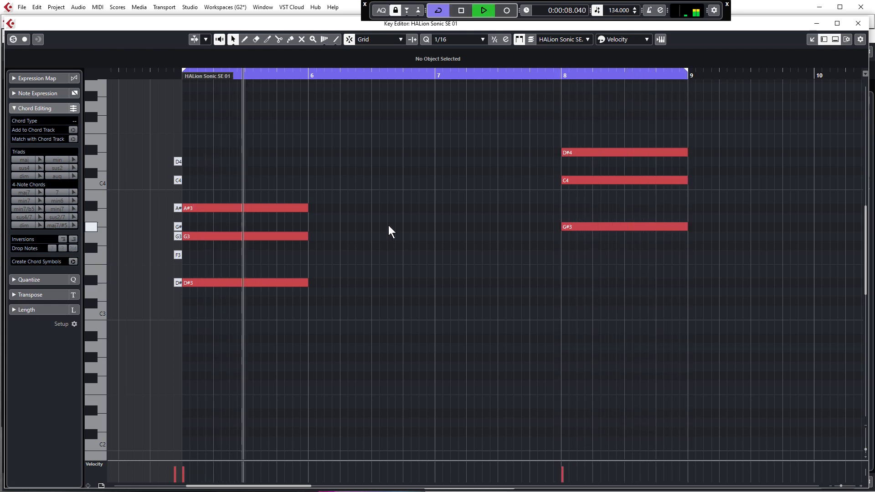
# - Stop playback and draw a one-bar chord of A#3, D4 and F4 across bar 6
pyautogui.press('space')
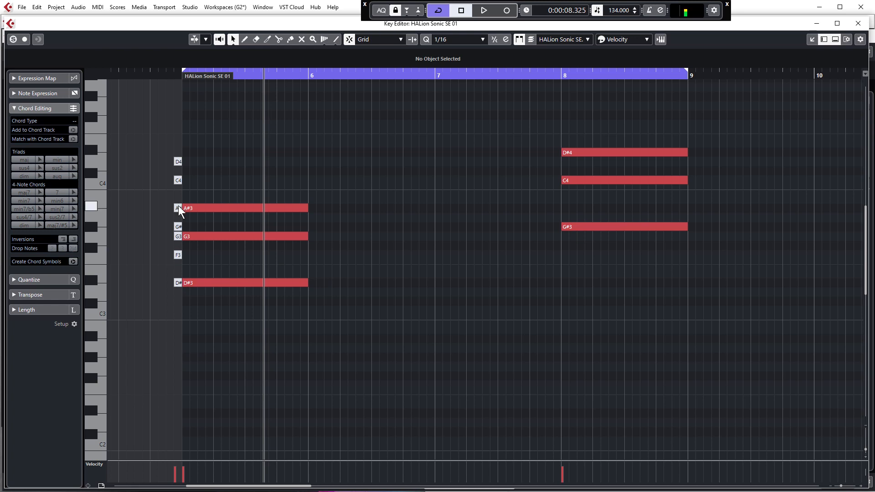
pyautogui.moveTo(313, 208); pyautogui.dragTo(312, 208)
pyautogui.moveTo(317, 208); pyautogui.dragTo(432, 207)
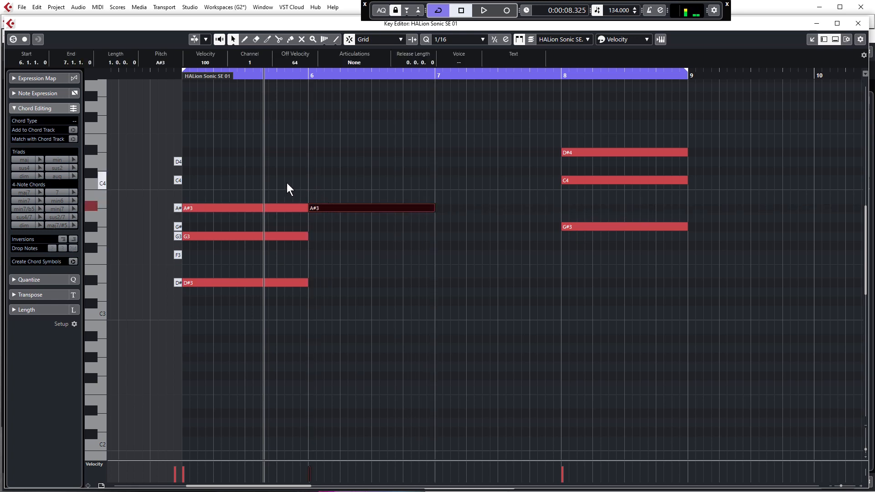
pyautogui.moveTo(310, 161); pyautogui.dragTo(434, 159)
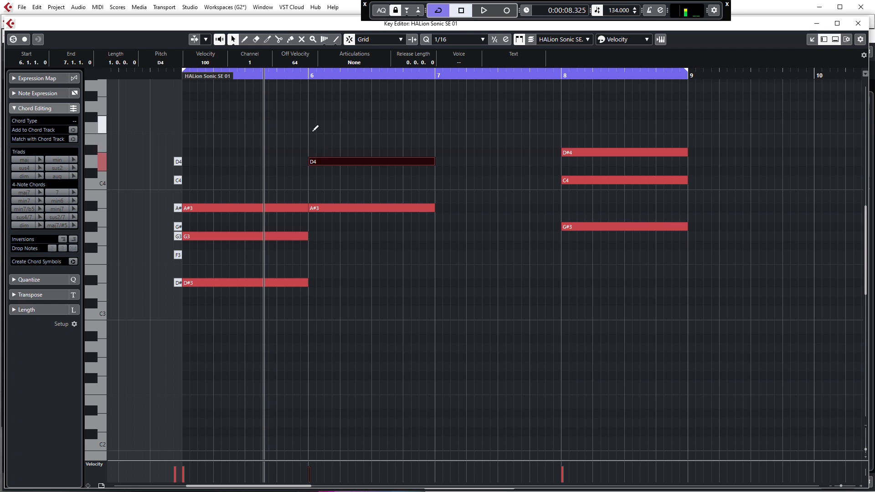
pyautogui.moveTo(313, 124); pyautogui.dragTo(431, 124)
# - Play from the start of bar 5 to hear the bar 5 and bar 6 chords, deselect the notes and stop playback
pyautogui.click(181, 73)
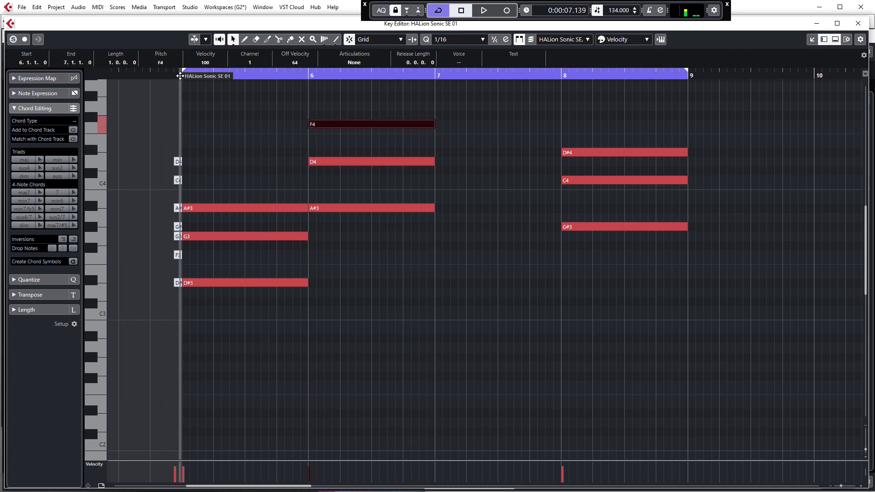
pyautogui.press('space')
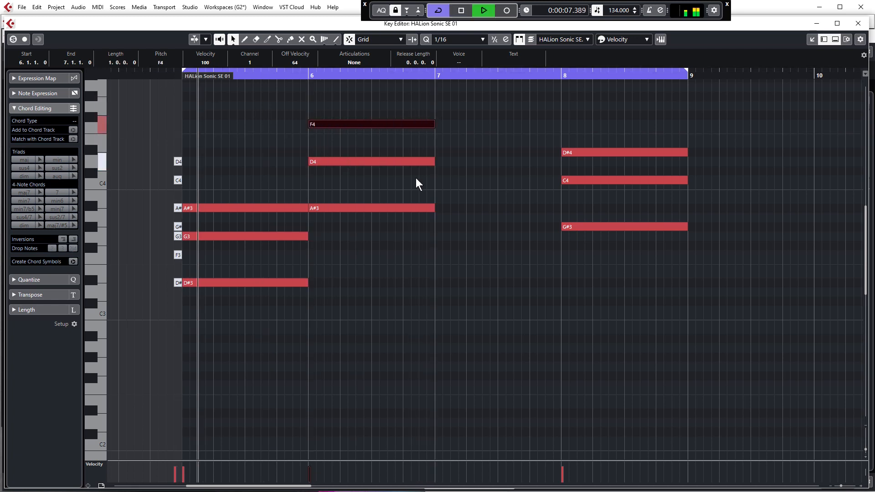
pyautogui.click(452, 280)
pyautogui.press('space')
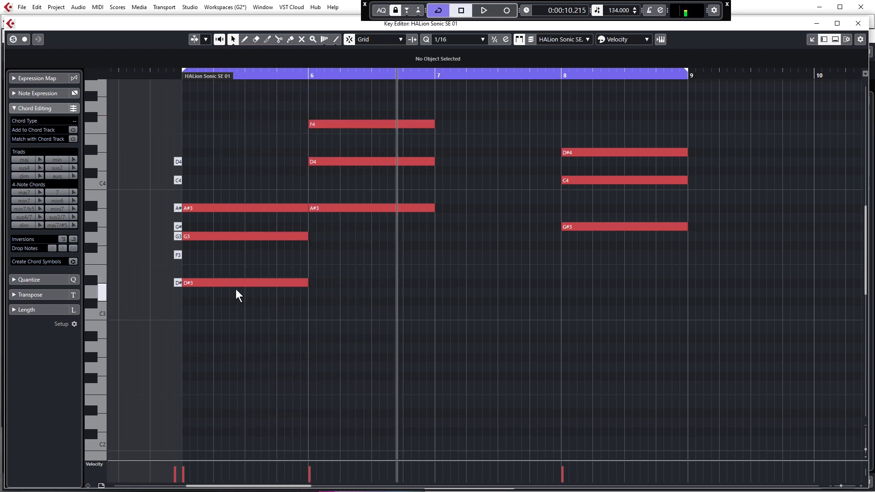
# - Audition the short F3 scale guide note and draw a one-bar chord of F3, G#3 and C4 across bar 7
pyautogui.click(177, 255)
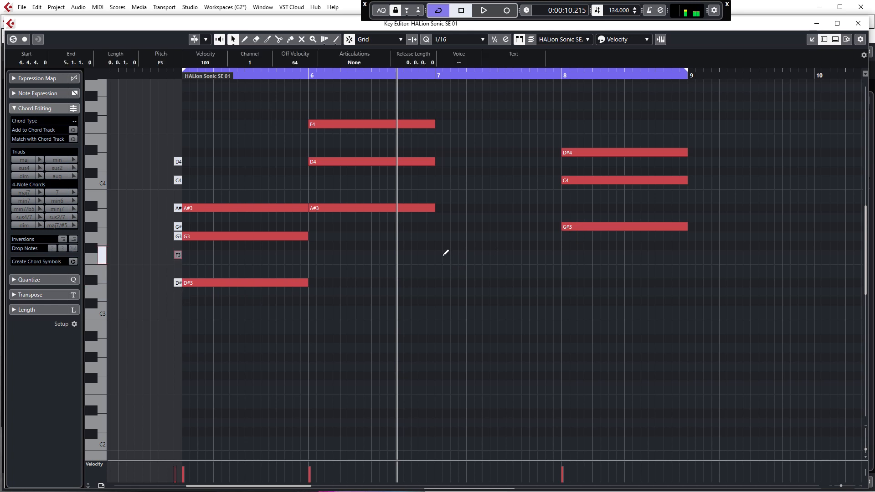
pyautogui.moveTo(439, 253); pyautogui.dragTo(563, 252)
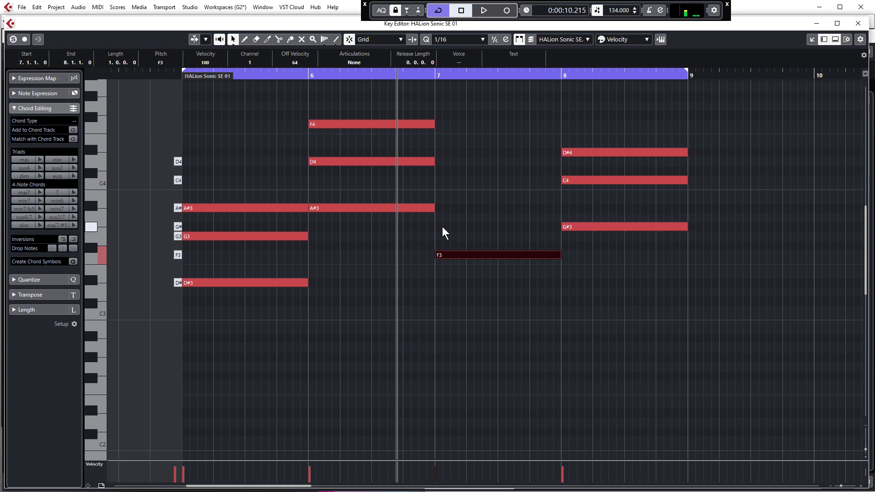
pyautogui.moveTo(438, 226); pyautogui.dragTo(558, 223)
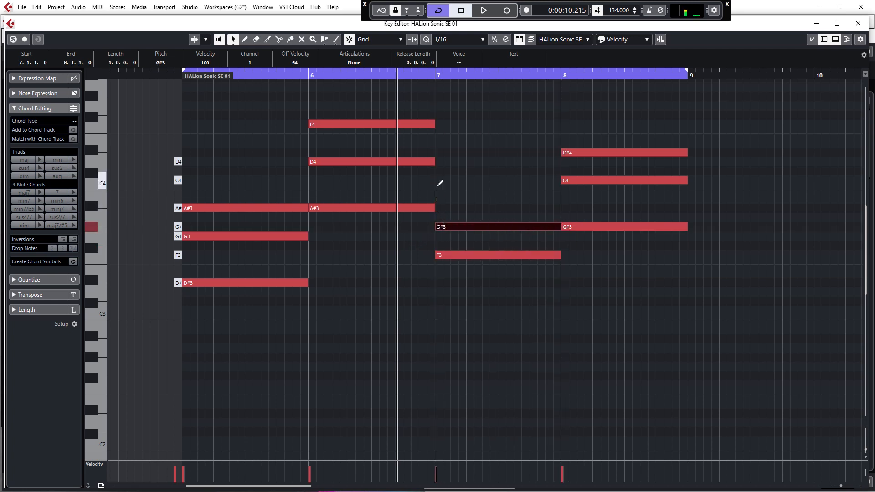
pyautogui.moveTo(438, 181); pyautogui.dragTo(555, 182)
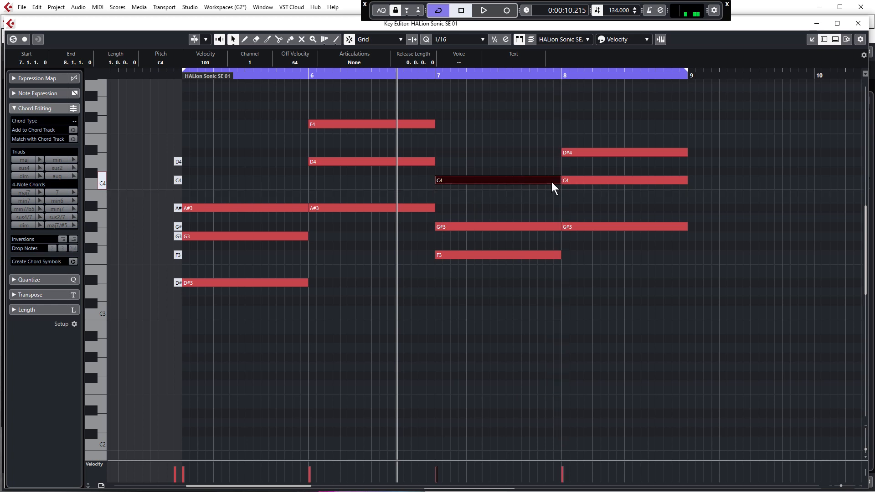
# - Play the four-chord progression from the start of bar 5, deselect the notes and stop playback
pyautogui.click(180, 79)
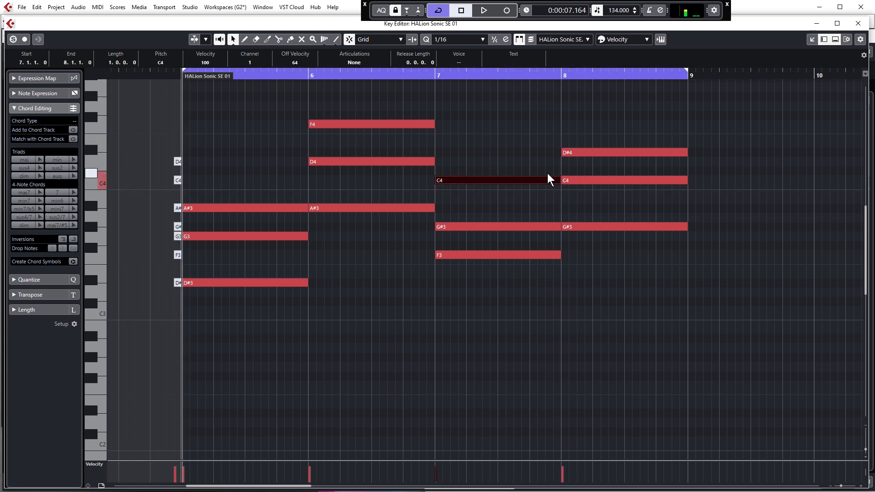
pyautogui.press('space')
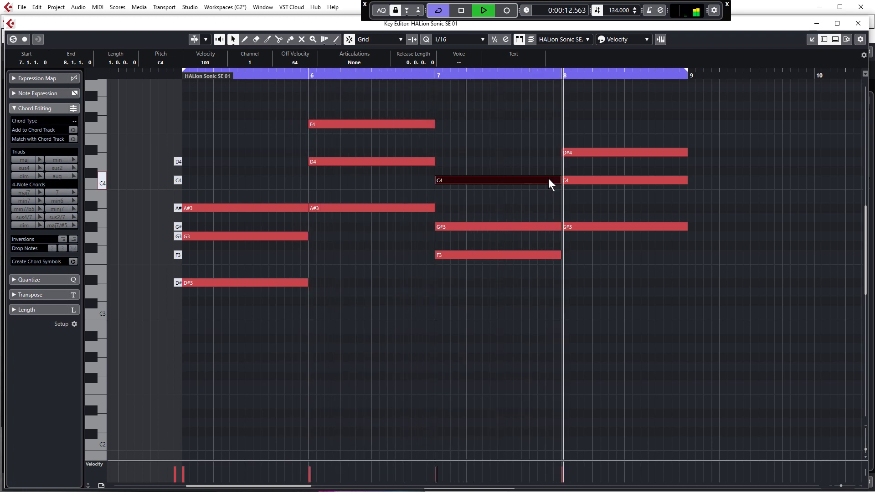
pyautogui.click(396, 263)
pyautogui.press('space')
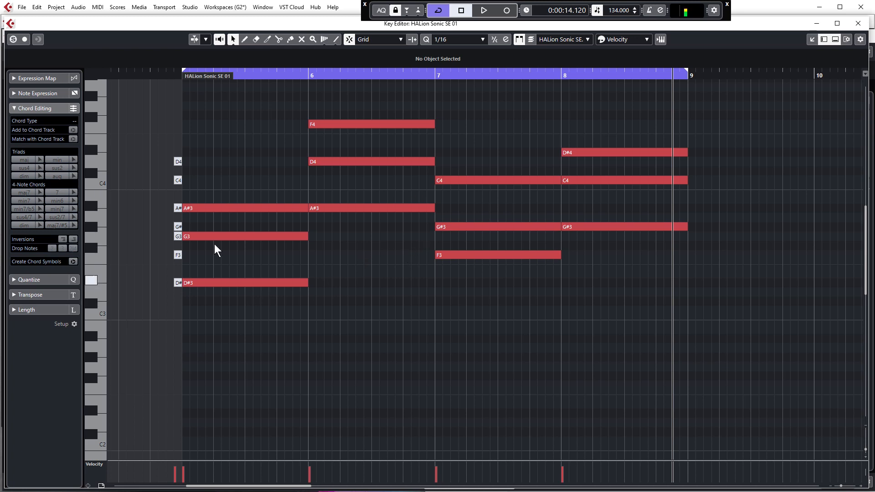
# - Select the chords in bar 5 and bar 7 in turn to check their chord types, and clear the selection
pyautogui.moveTo(219, 173); pyautogui.dragTo(267, 364)
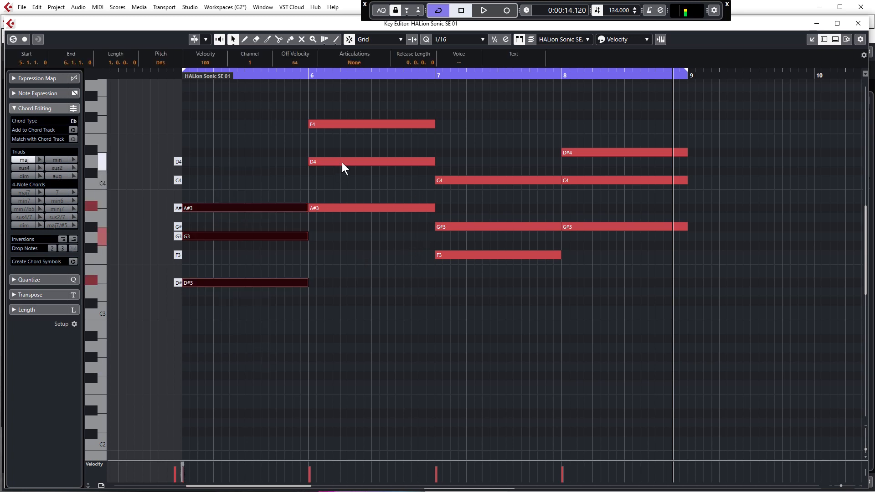
pyautogui.moveTo(232, 189); pyautogui.dragTo(264, 323)
pyautogui.moveTo(480, 122); pyautogui.dragTo(489, 324)
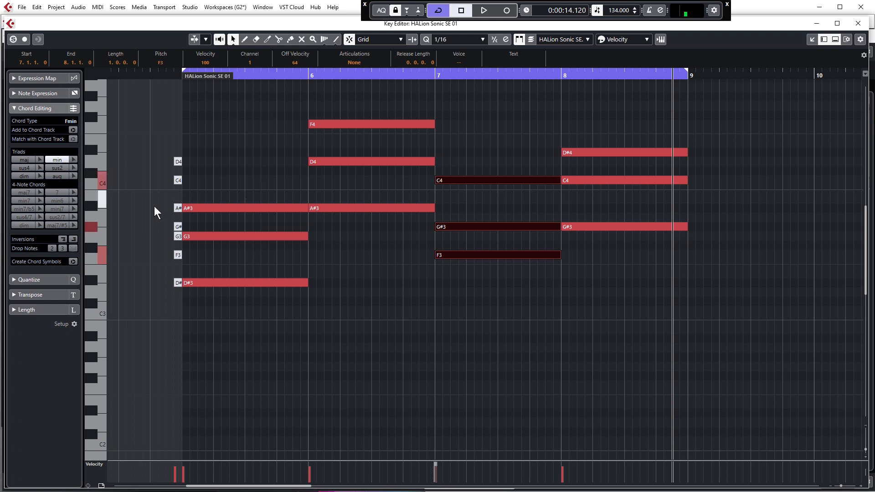
pyautogui.click(201, 273)
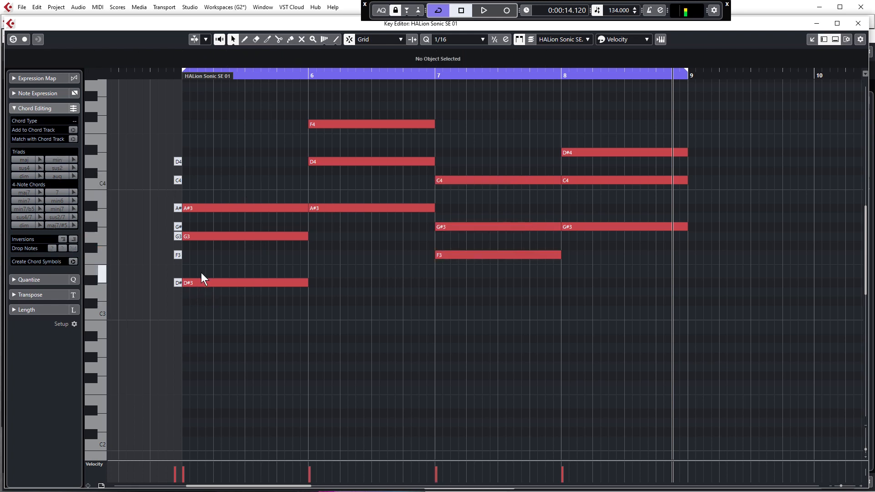